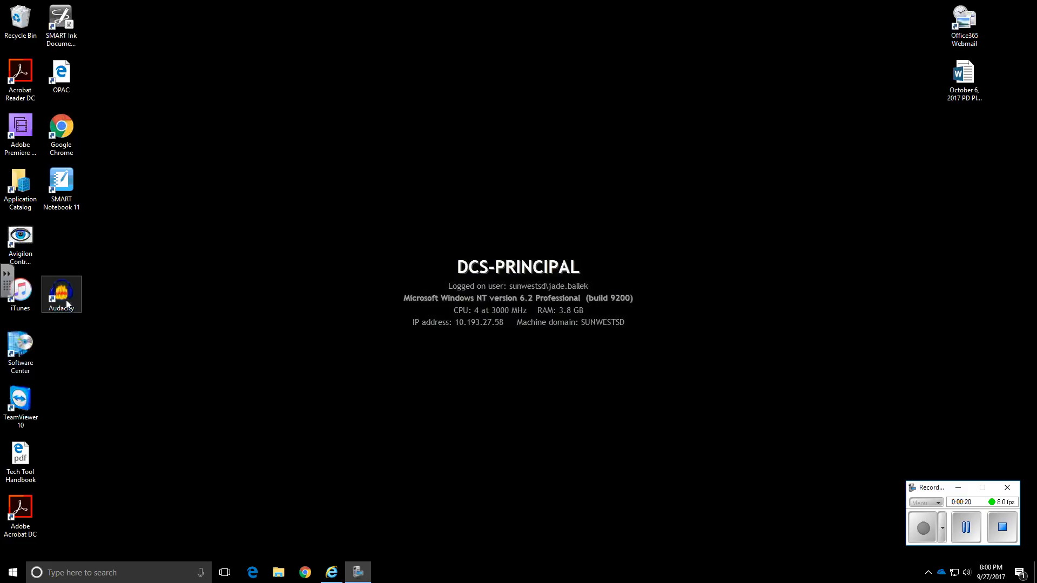
# Step: Open the Application Catalog, search it for "audacity", and close the catalog after viewing the entry
pyautogui.click(19, 191)
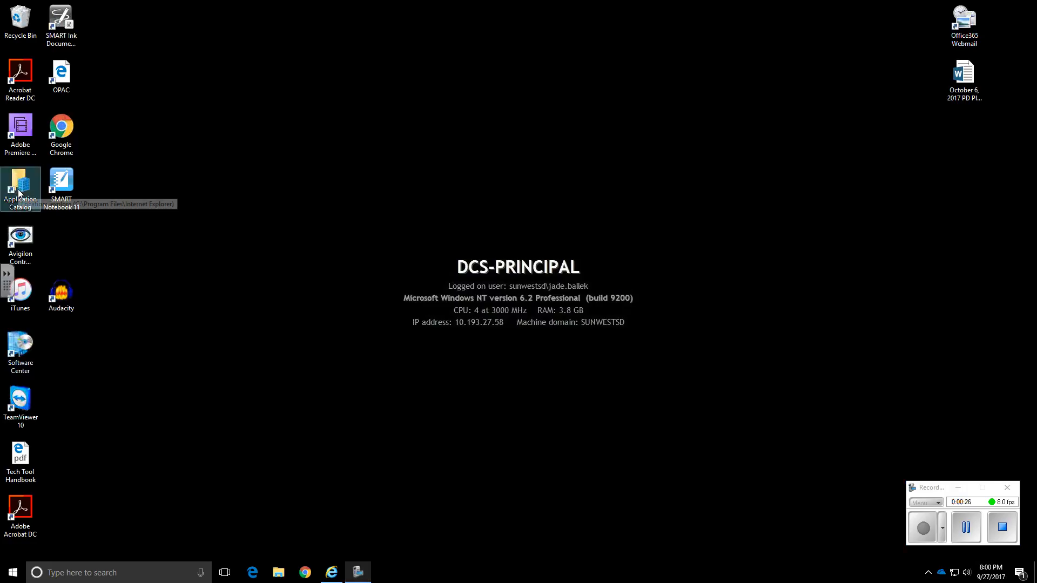
pyautogui.doubleClick(19, 192)
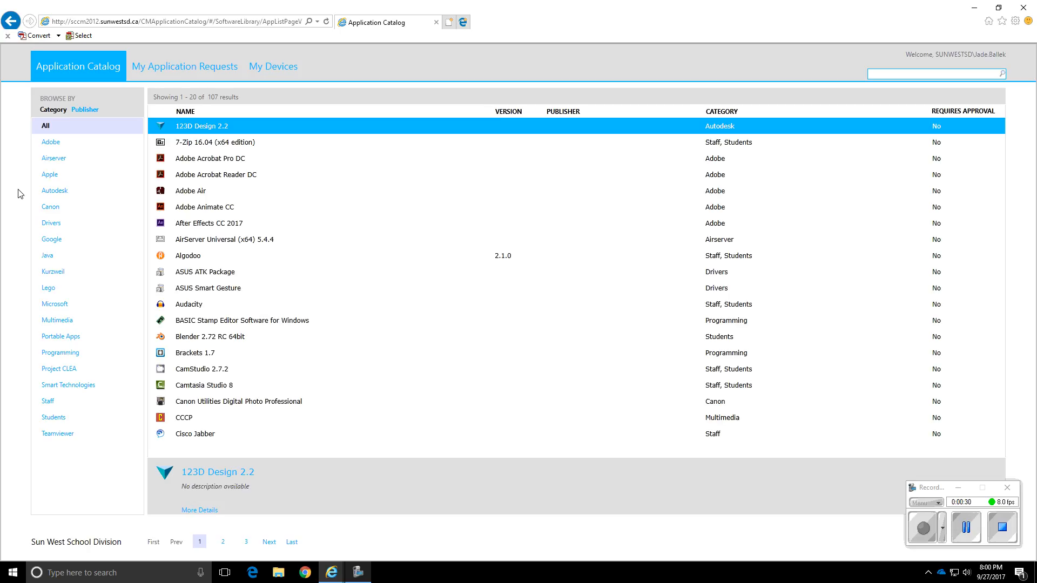
pyautogui.click(893, 79)
pyautogui.write('audacity')
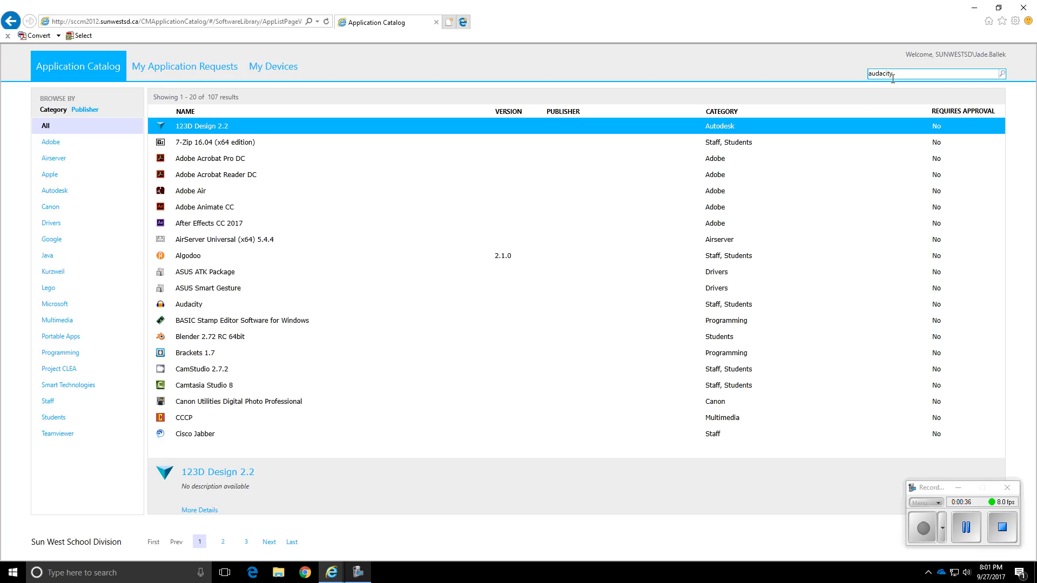
pyautogui.press('Return')
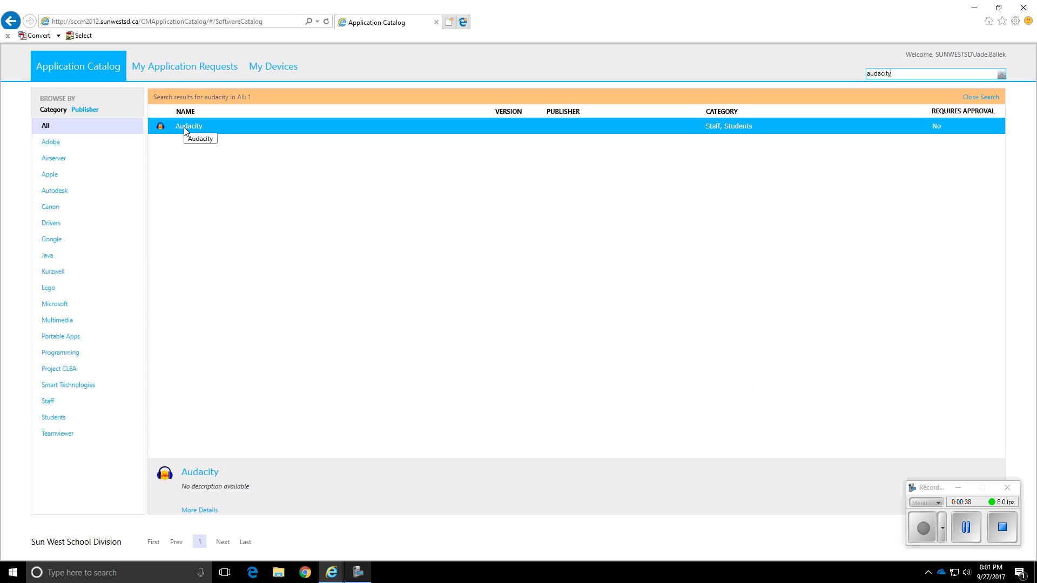
pyautogui.moveTo(939, 491); pyautogui.dragTo(839, 530)
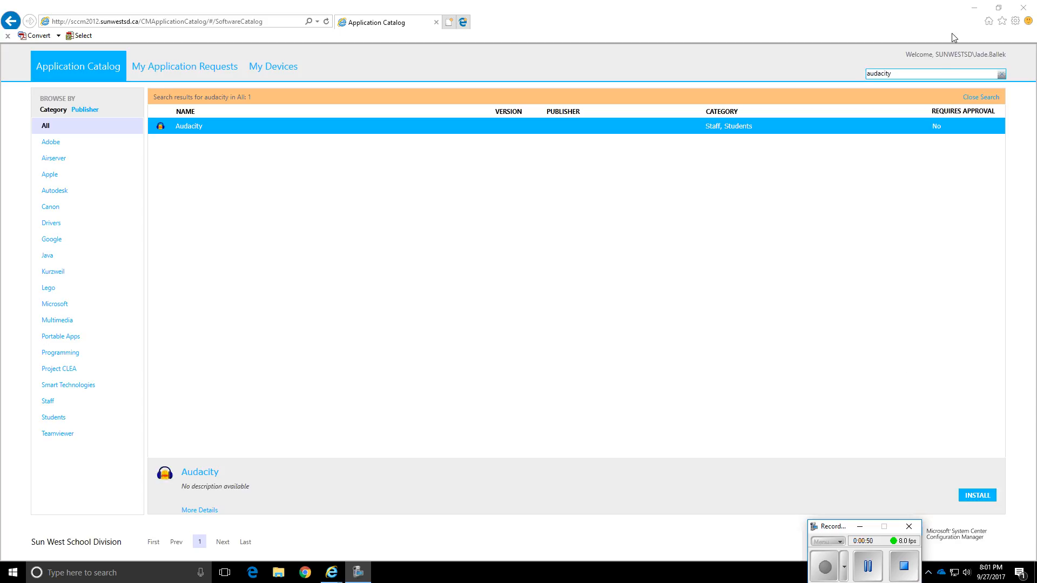
pyautogui.click(1033, 9)
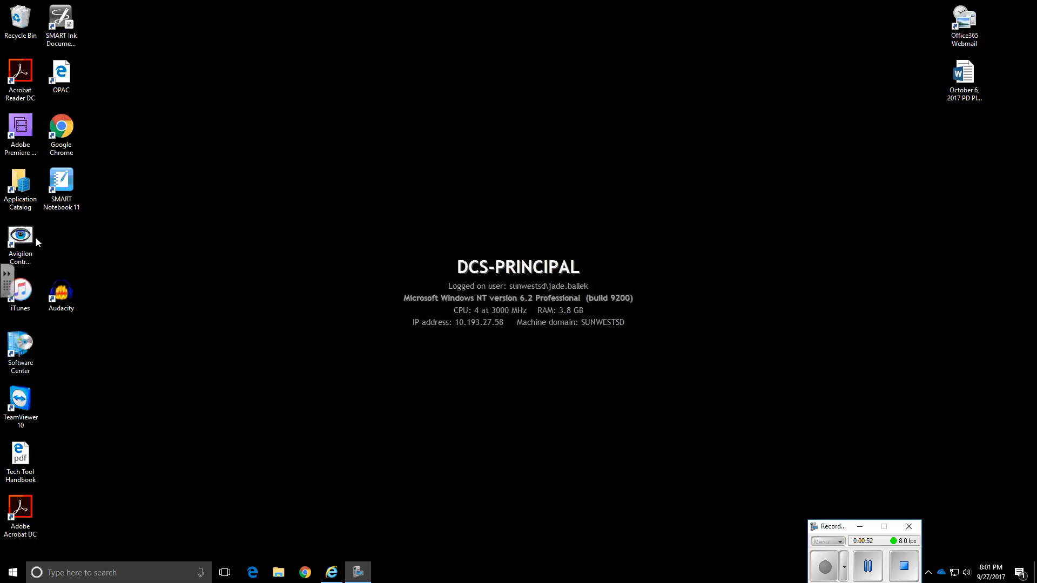
# Step: Launch Audacity from the desktop and move its window and the welcome dialog towards the middle of the screen
pyautogui.click(62, 292)
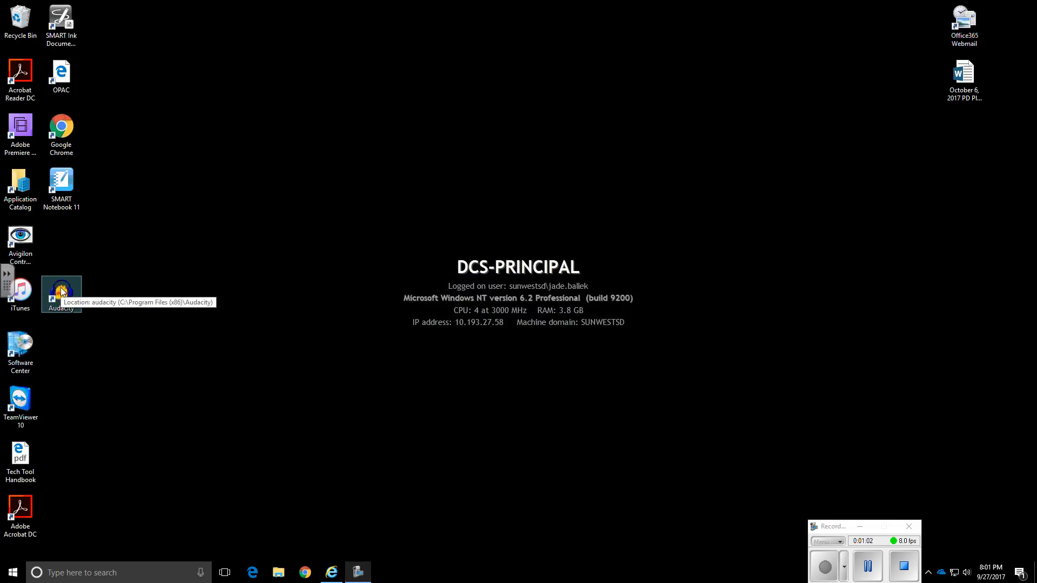
pyautogui.doubleClick(61, 293)
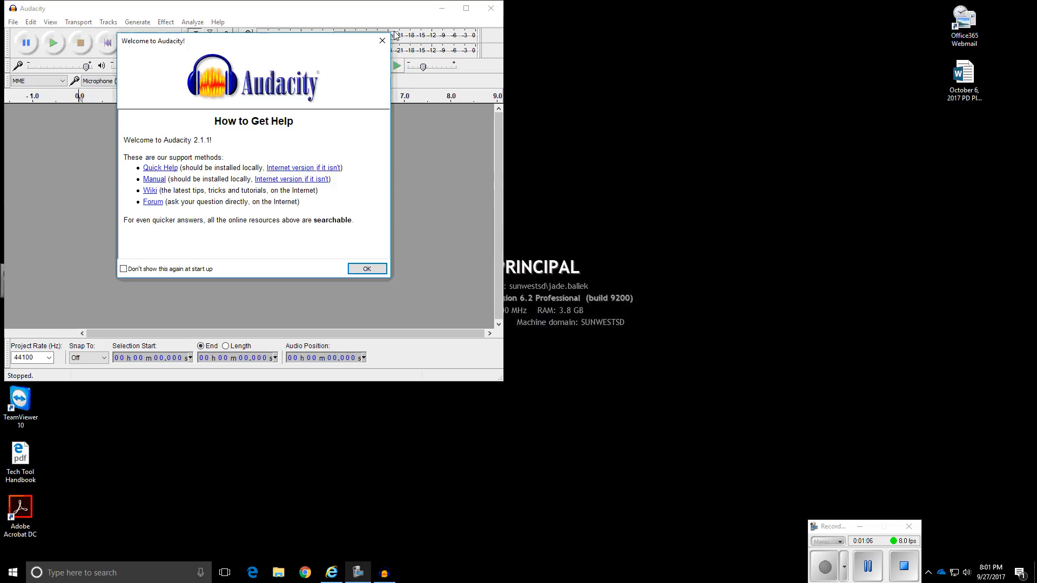
pyautogui.moveTo(376, 7); pyautogui.dragTo(560, 25)
pyautogui.moveTo(271, 39); pyautogui.dragTo(489, 98)
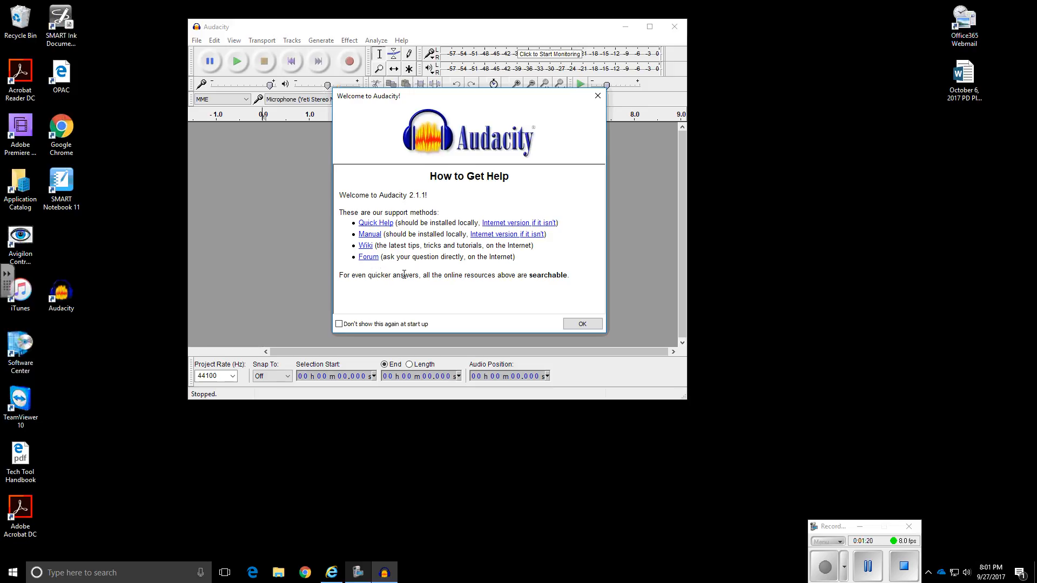
# Step: Dismiss the welcome dialog with "Don't show this again at start up" enabled, and maximize the Audacity window
pyautogui.click(339, 324)
pyautogui.click(581, 324)
pyautogui.click(652, 29)
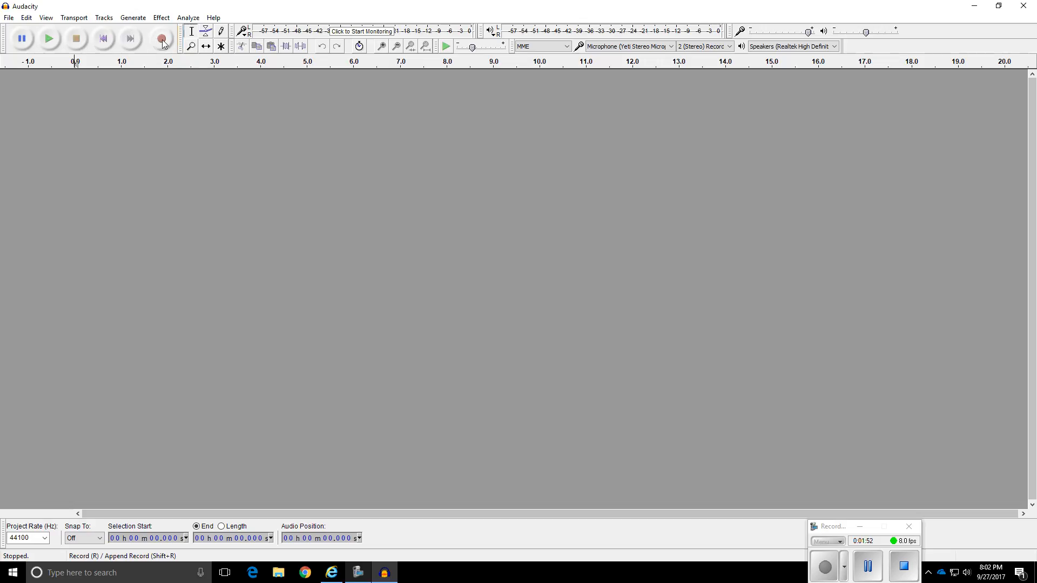
# Step: Record a voice clip about 14 seconds long on a new audio track
pyautogui.click(873, 567)
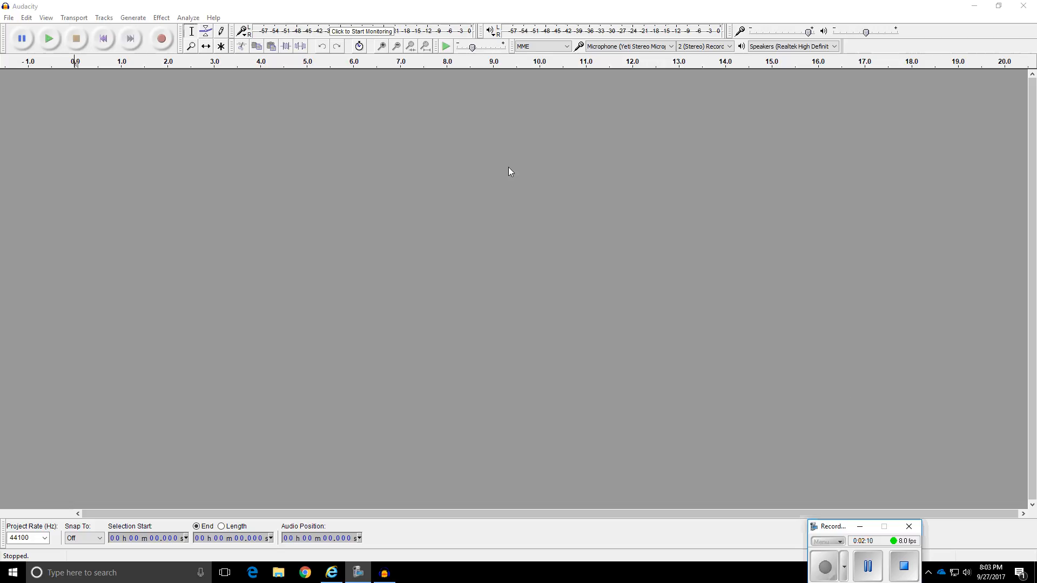
pyautogui.click(162, 39)
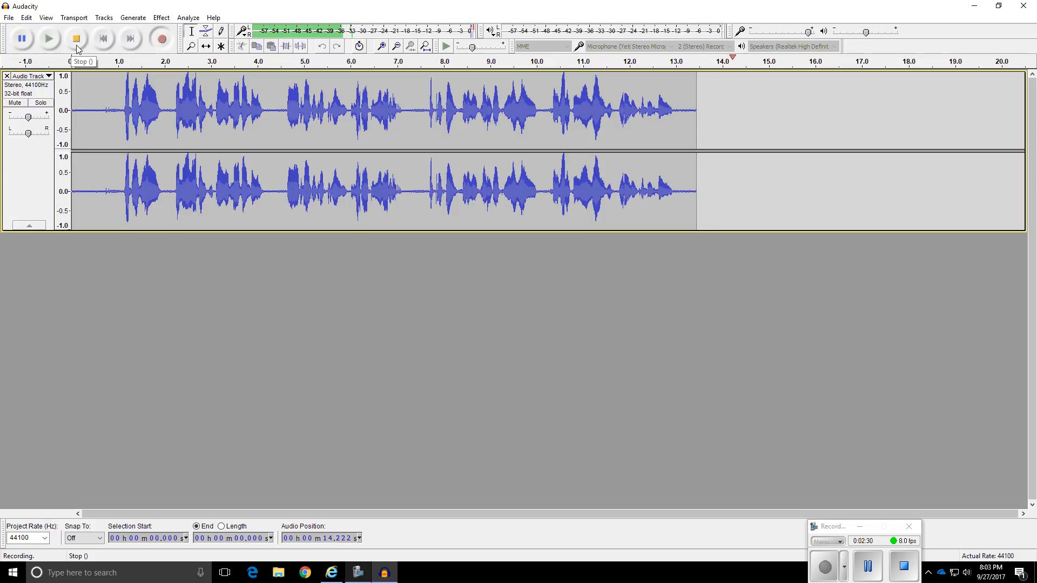
pyautogui.click(77, 45)
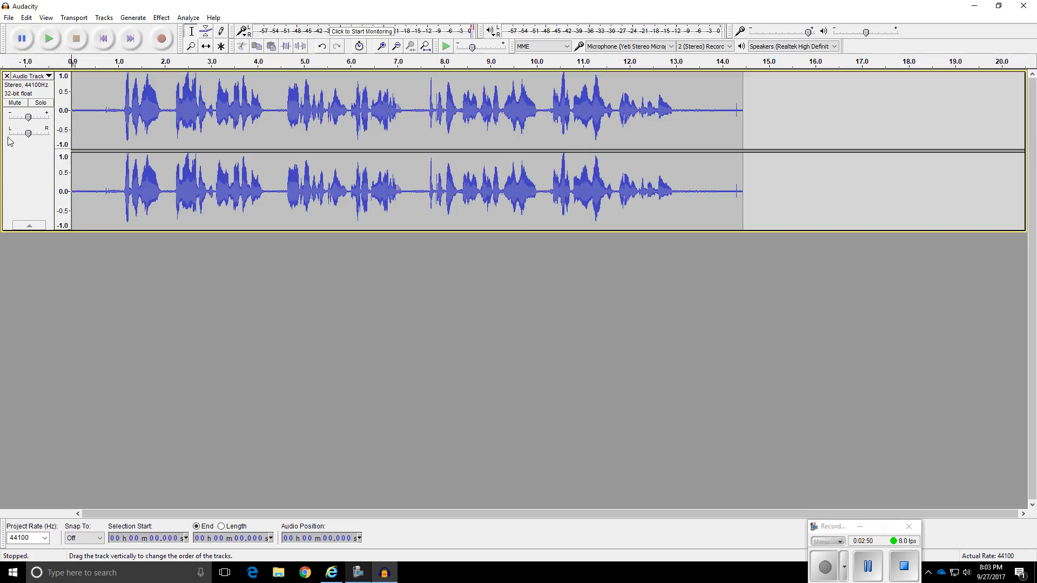
# Step: Play the recorded voice track back from its beginning and stop playback
pyautogui.moveTo(827, 530); pyautogui.dragTo(739, 551)
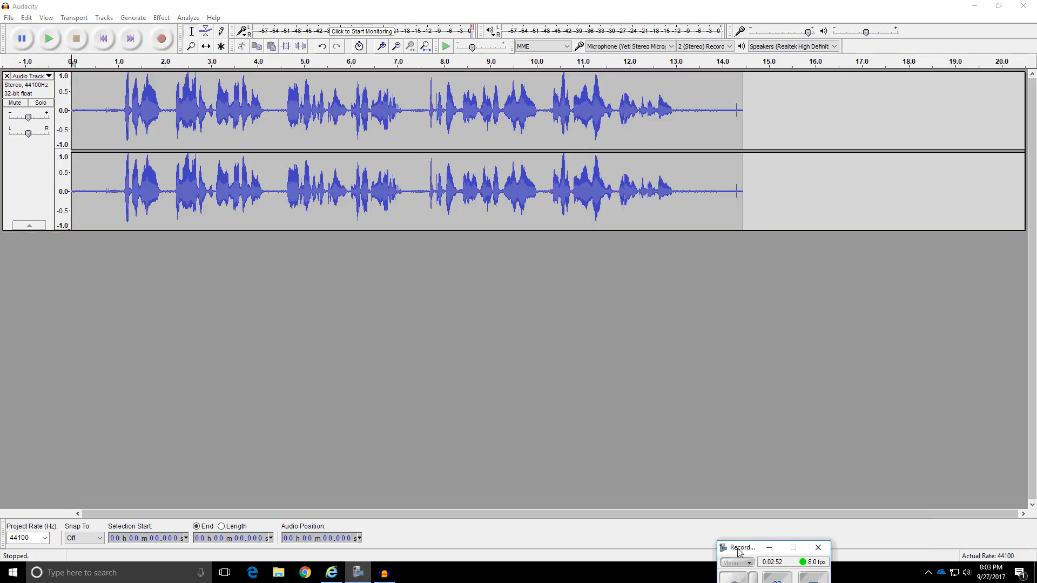
pyautogui.click(966, 574)
pyautogui.rightClick(967, 573)
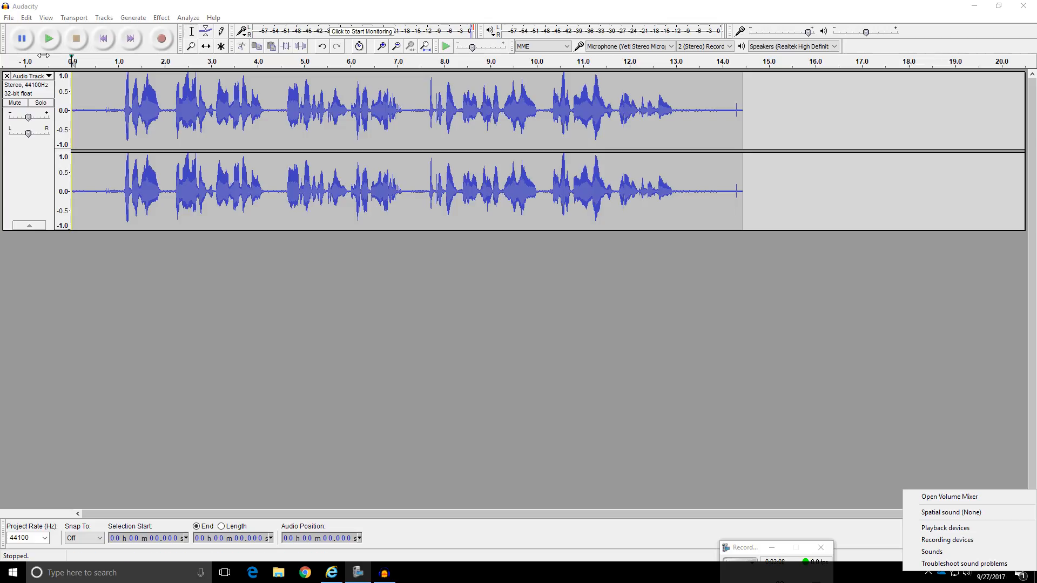
pyautogui.click(105, 37)
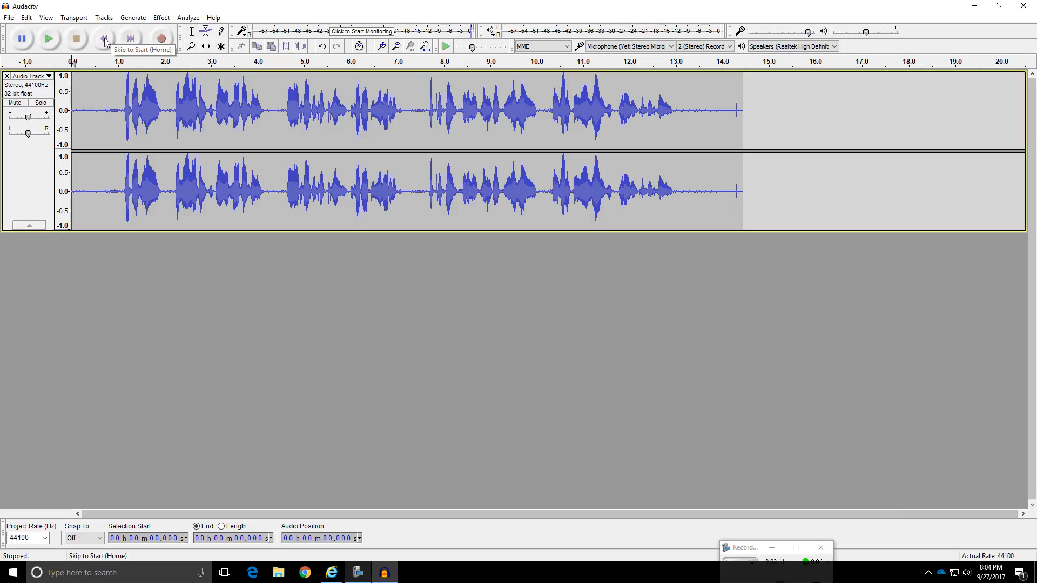
pyautogui.click(50, 46)
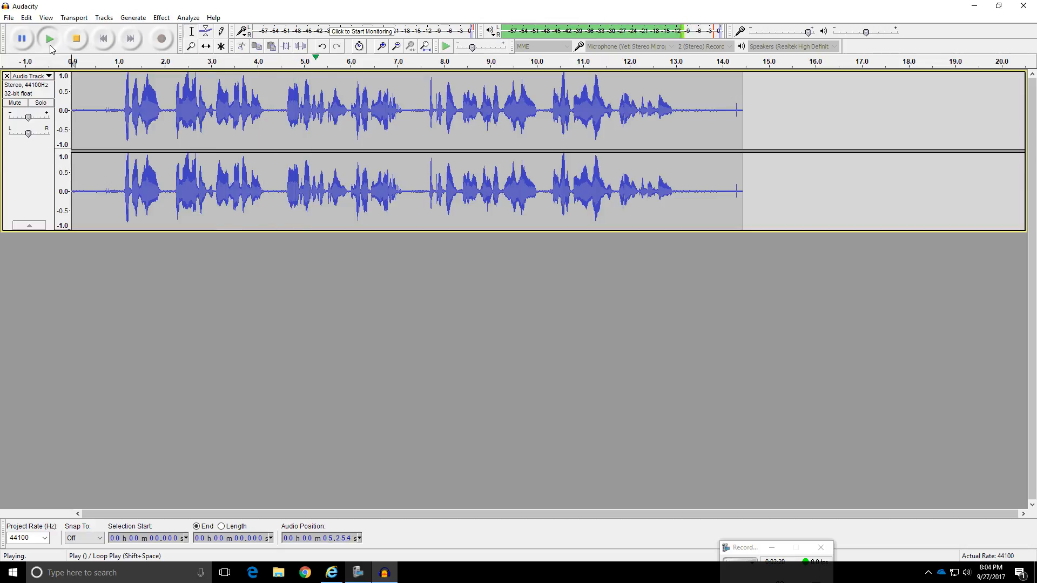
pyautogui.click(77, 40)
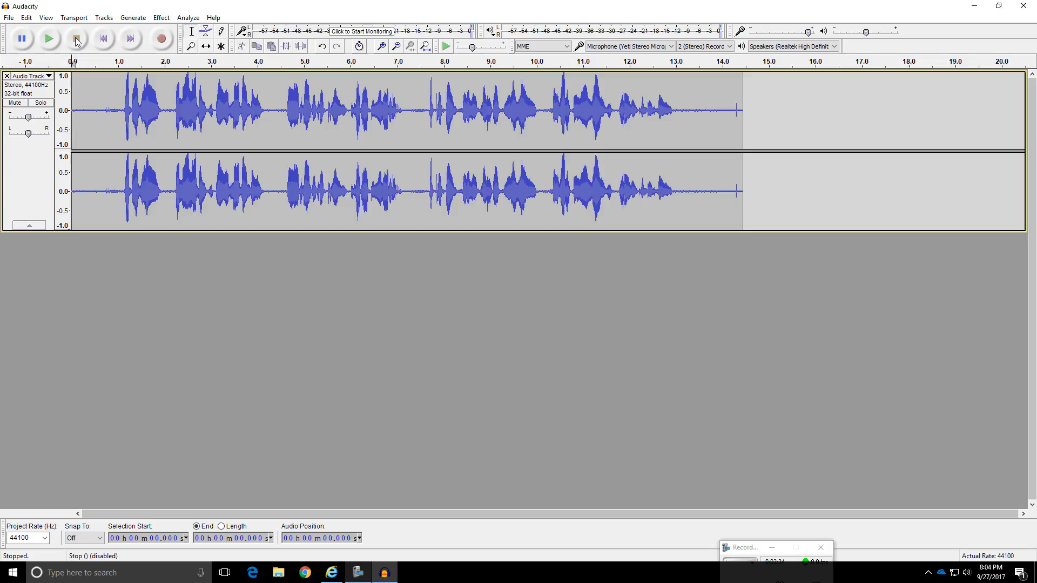
# Step: Record a second clip about 7 seconds long with the first track muted, and play it back
pyautogui.click(16, 104)
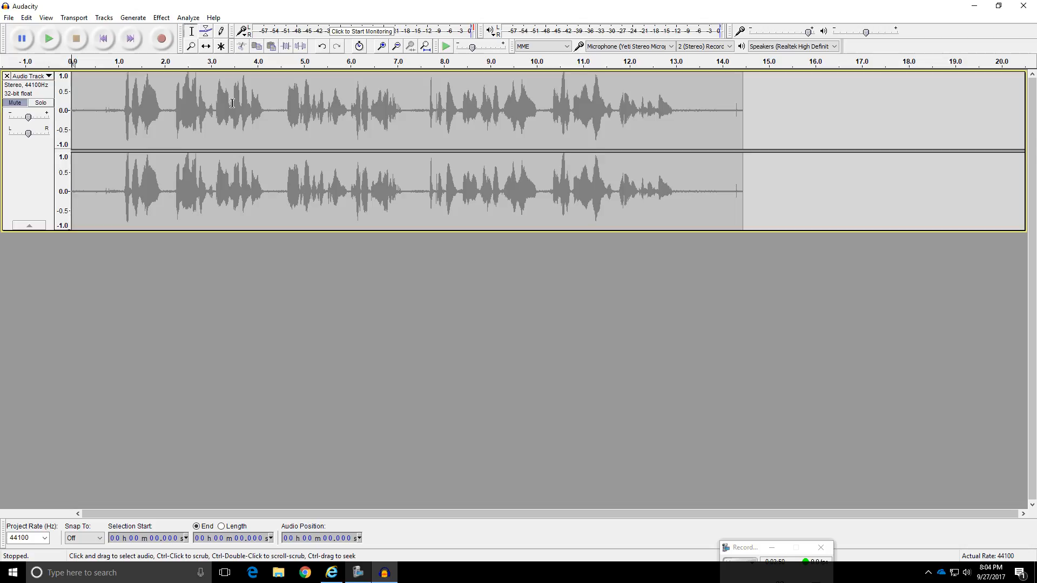
pyautogui.click(162, 39)
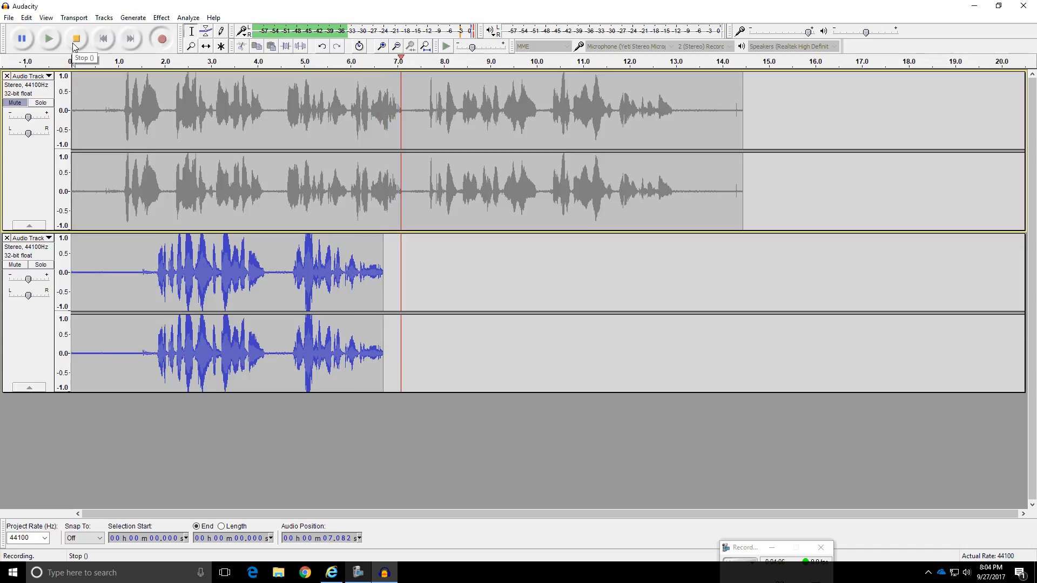
pyautogui.click(75, 46)
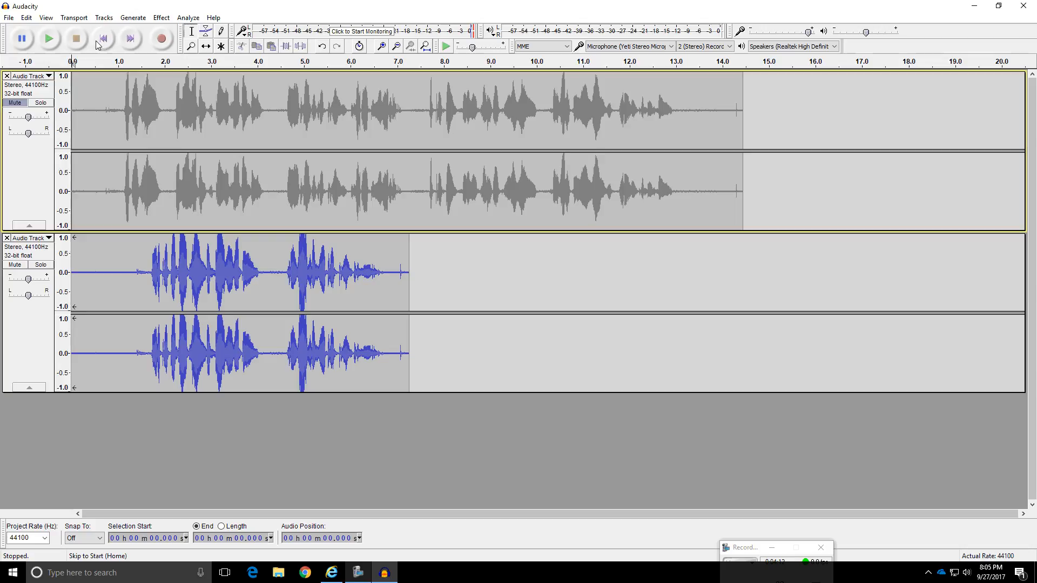
pyautogui.click(48, 42)
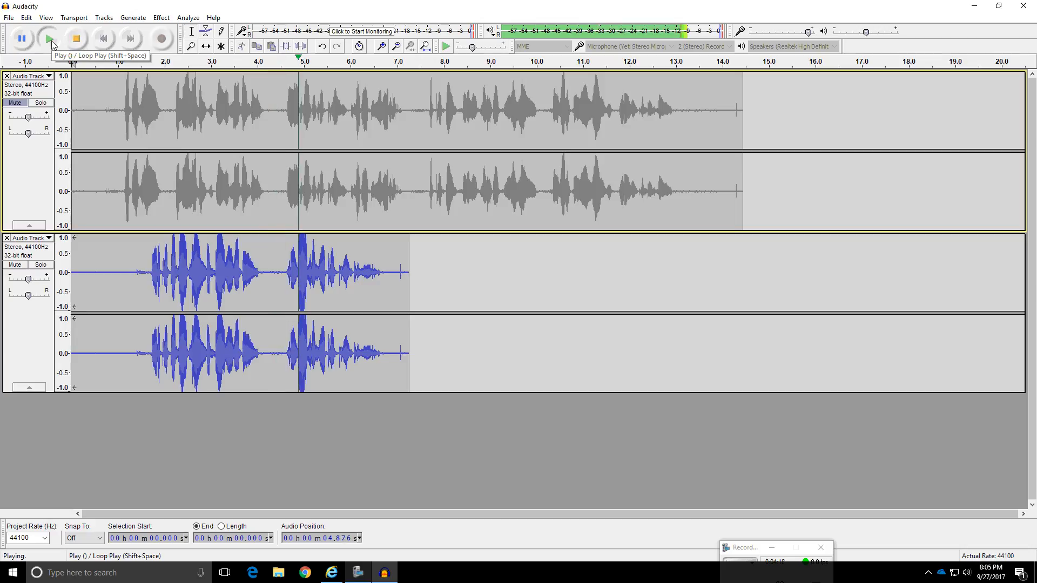
pyautogui.click(75, 43)
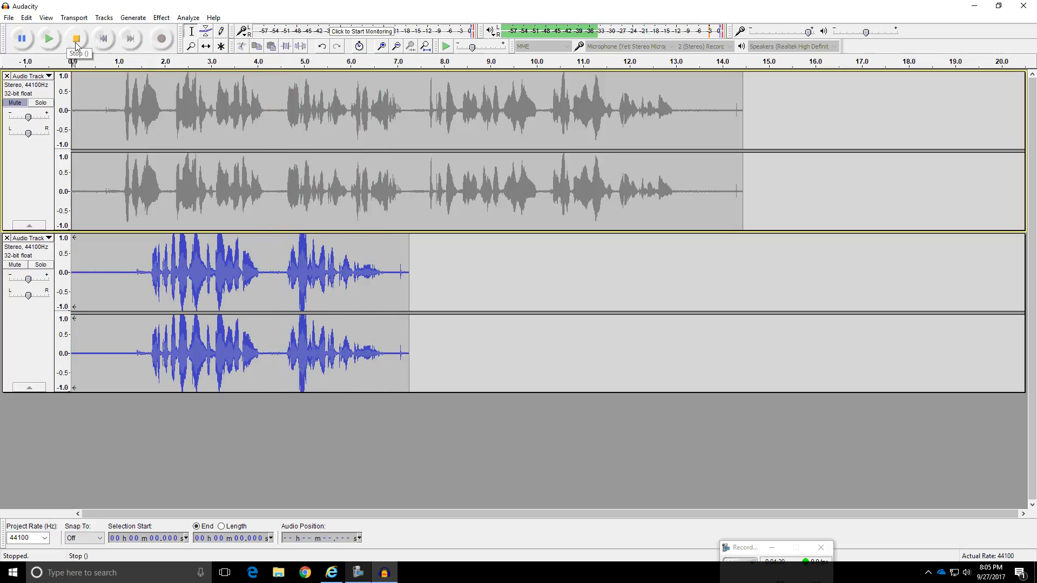
# Step: Cut about 1.3 seconds of silence from the beginning of the second track
pyautogui.moveTo(71, 274); pyautogui.dragTo(132, 277)
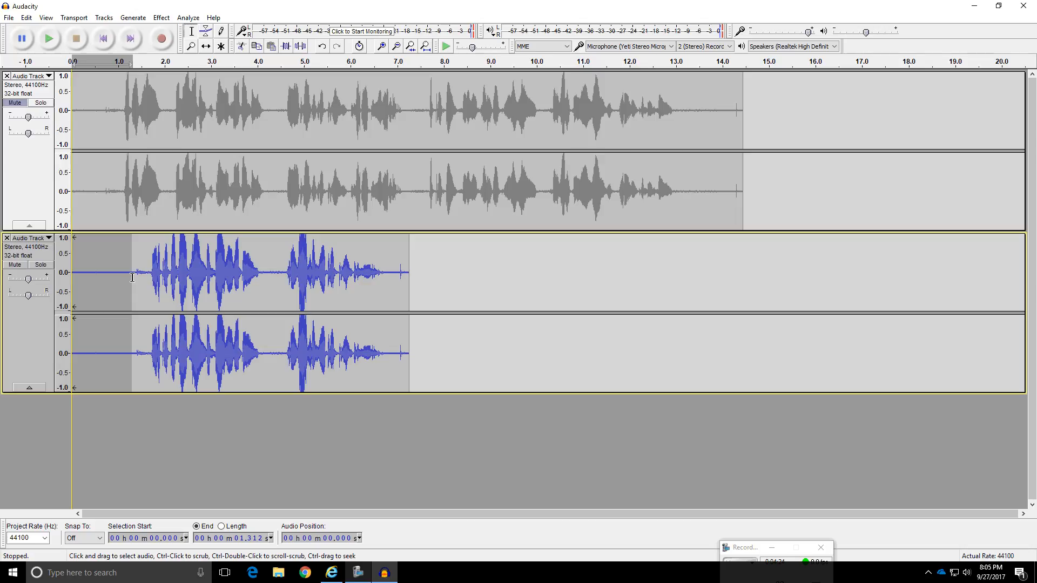
pyautogui.moveTo(132, 277); pyautogui.dragTo(133, 277)
pyautogui.click(241, 48)
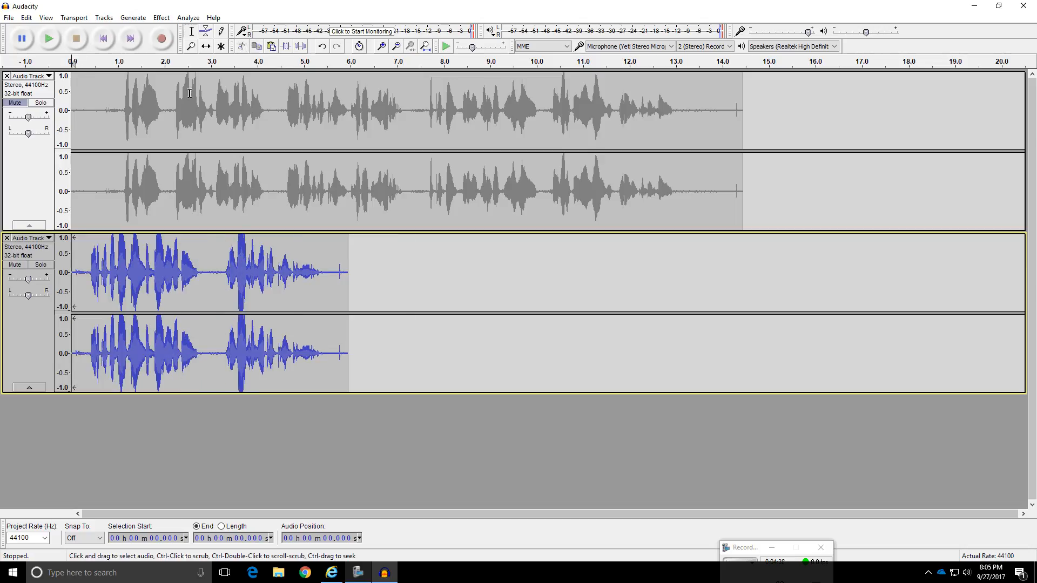
# Step: Cut about 0.7 seconds of silence from the first track's beginning and about 1.3 seconds from its end
pyautogui.moveTo(72, 112); pyautogui.dragTo(105, 111)
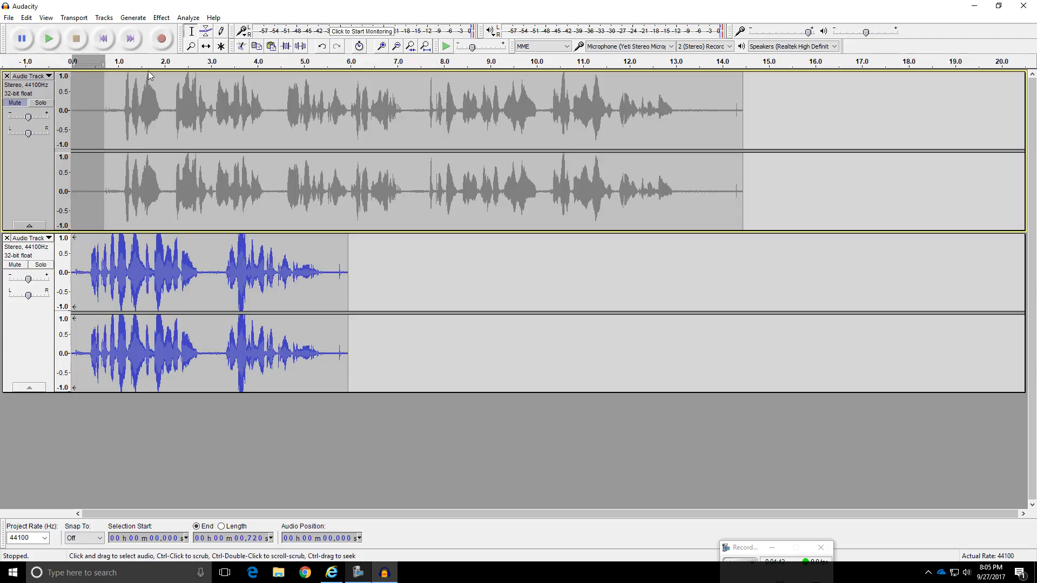
pyautogui.click(242, 47)
pyautogui.moveTo(651, 111); pyautogui.dragTo(709, 112)
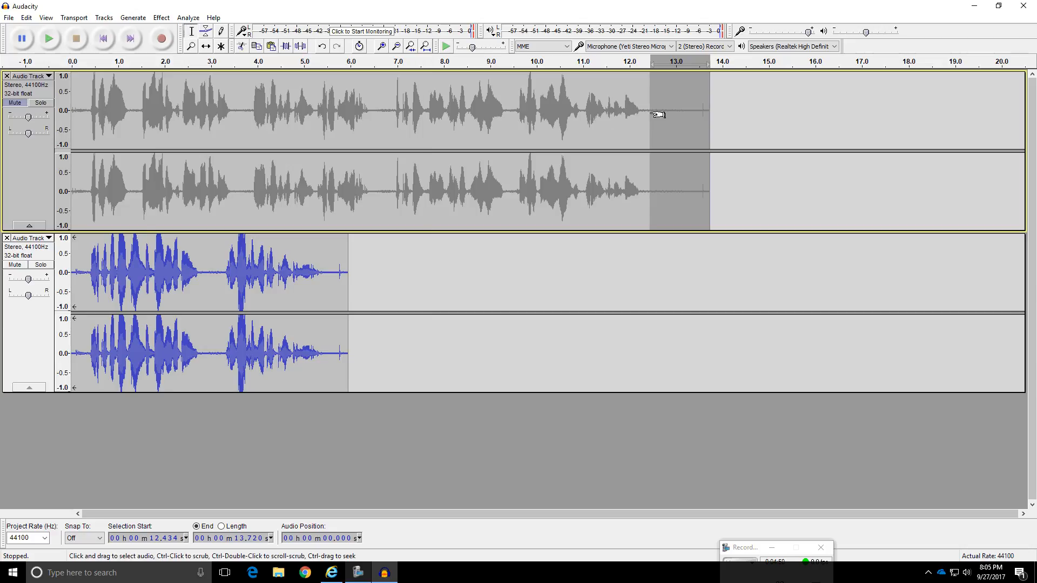
pyautogui.click(243, 48)
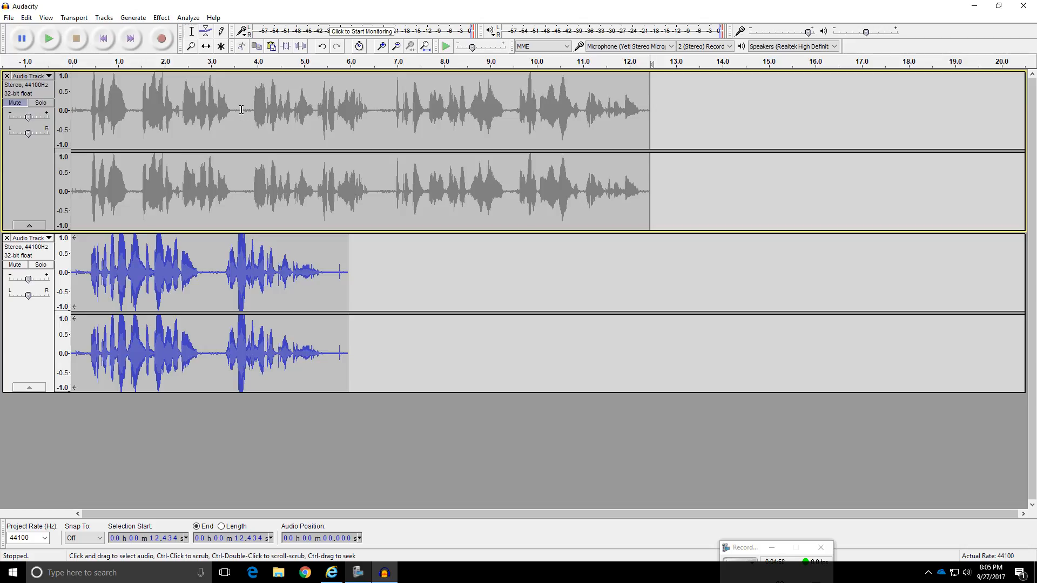
# Step: Cut the first track's section from about 3.7 to 6.7 seconds, undo the cut, and clear the selection
pyautogui.moveTo(242, 110); pyautogui.dragTo(383, 123)
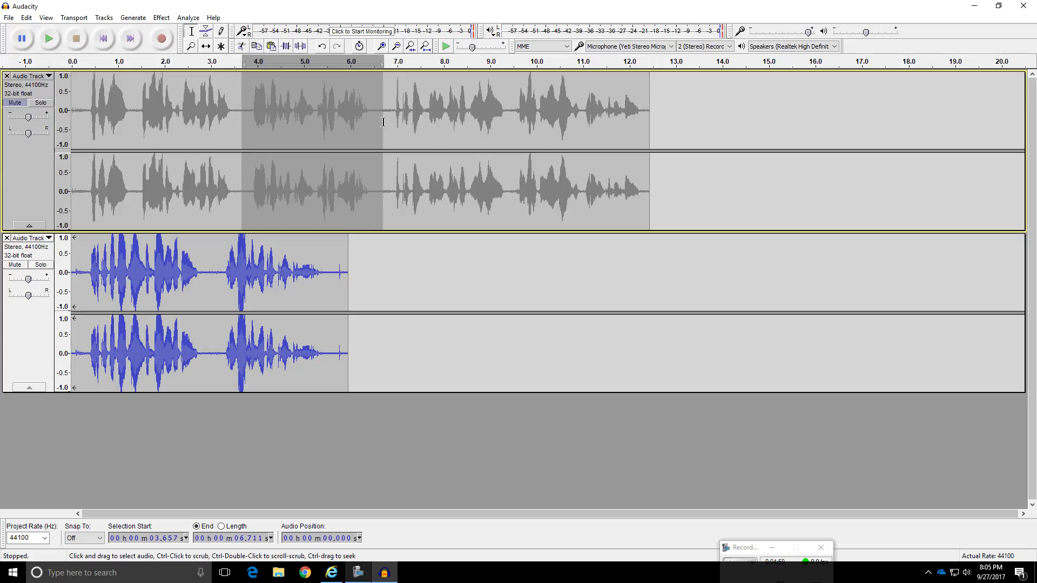
pyautogui.click(242, 47)
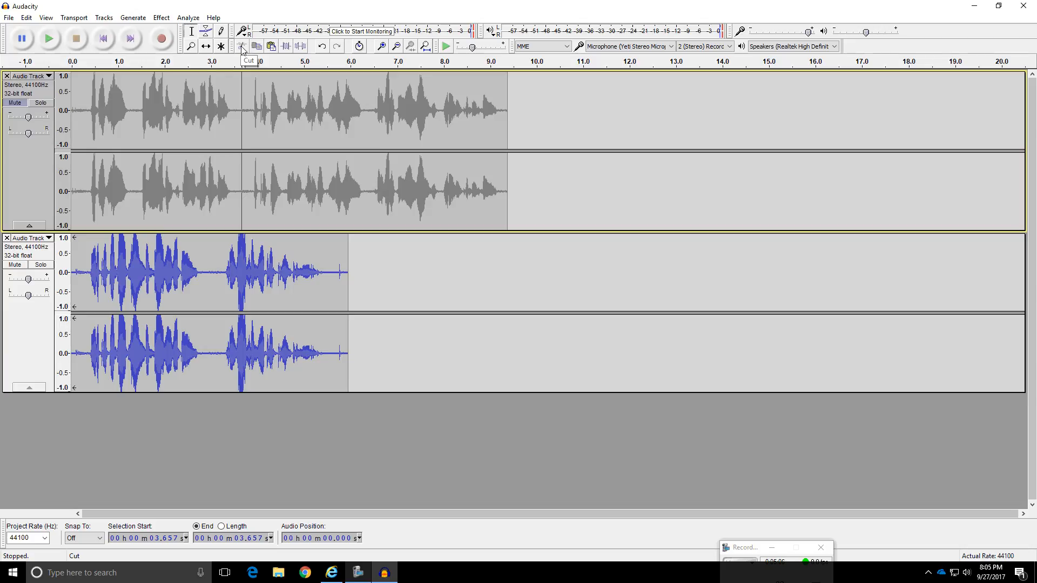
pyautogui.click(323, 47)
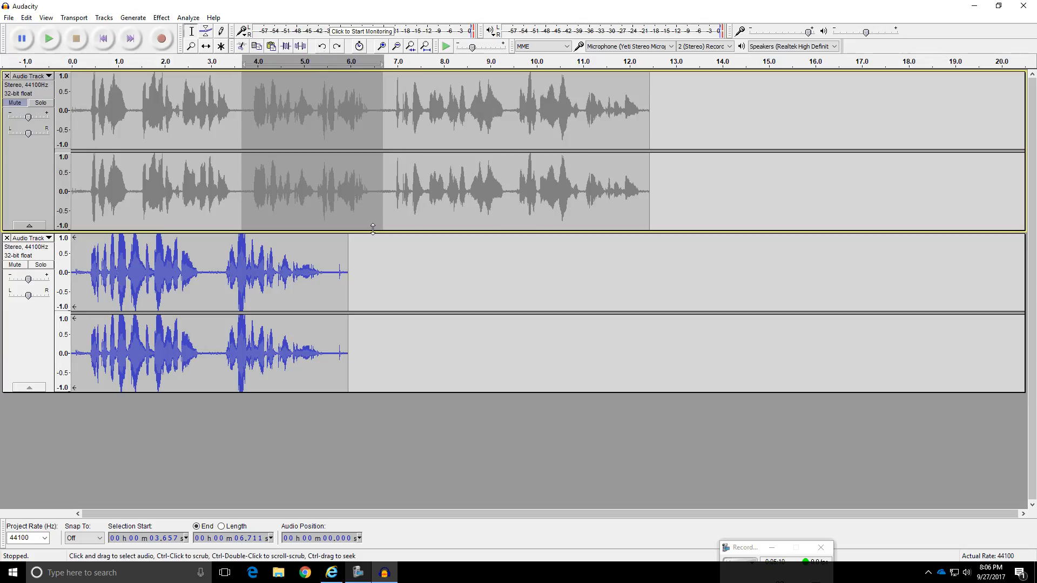
pyautogui.click(384, 241)
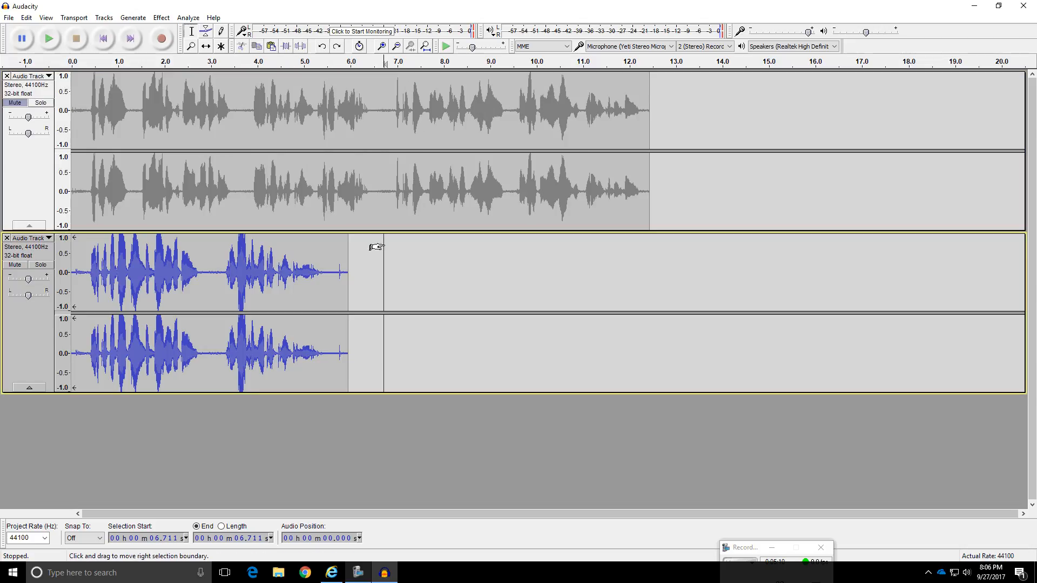
# Step: Unmute the first audio track and name it "1. Narrator 1"
pyautogui.click(16, 104)
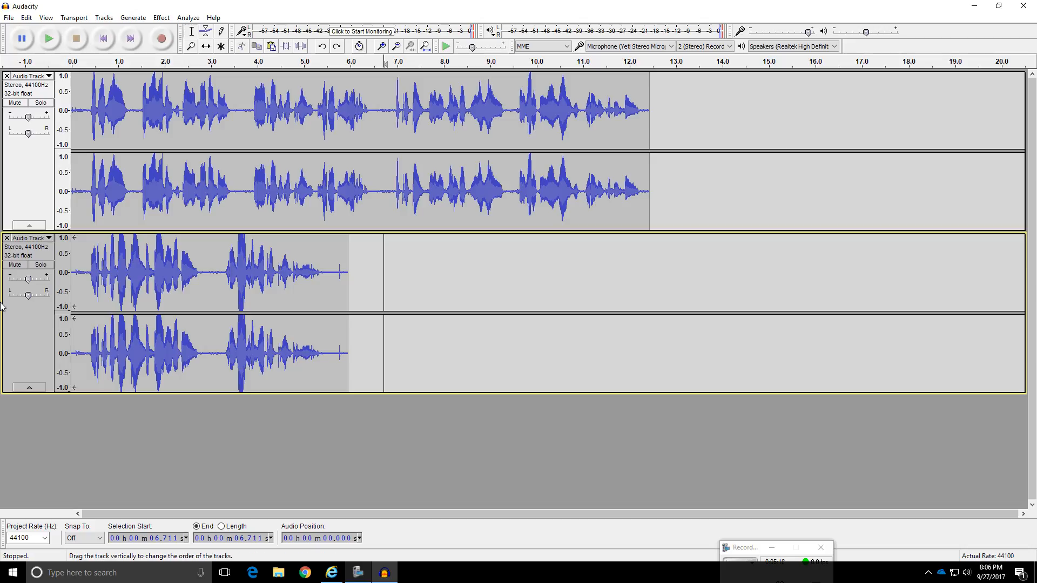
pyautogui.click(48, 77)
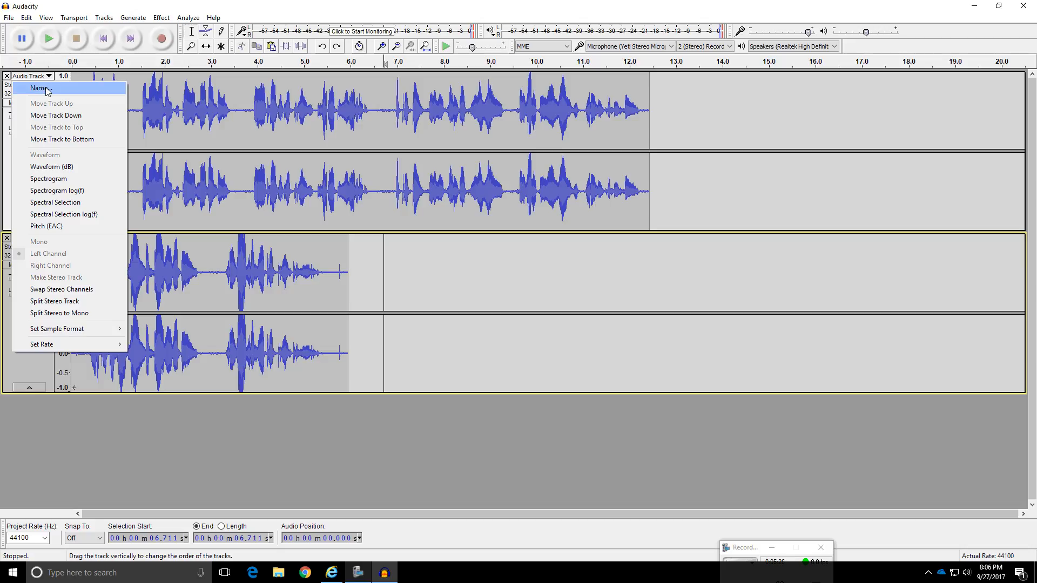
pyautogui.click(48, 88)
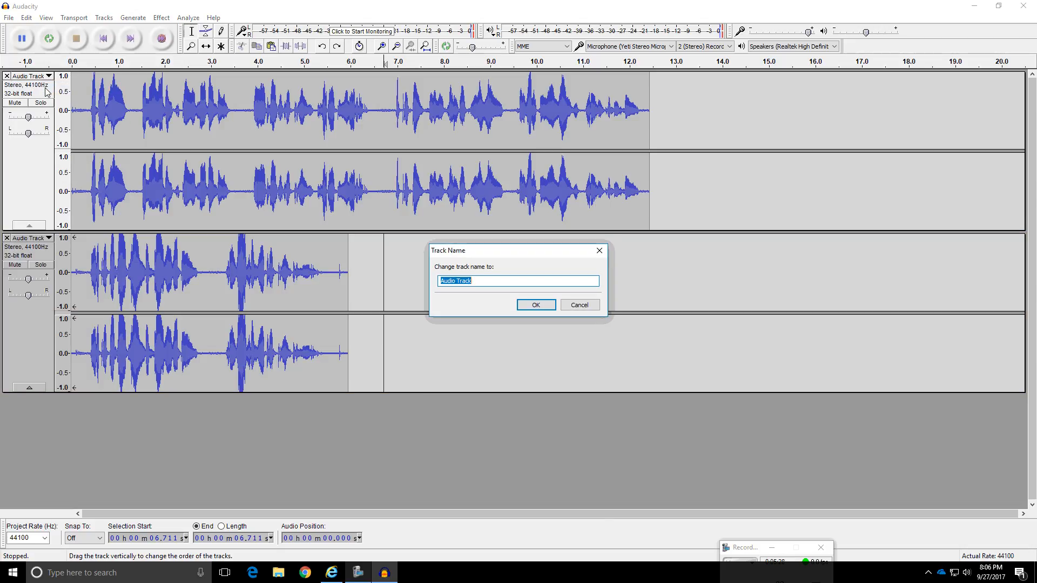
pyautogui.write('1. Narrator 1')
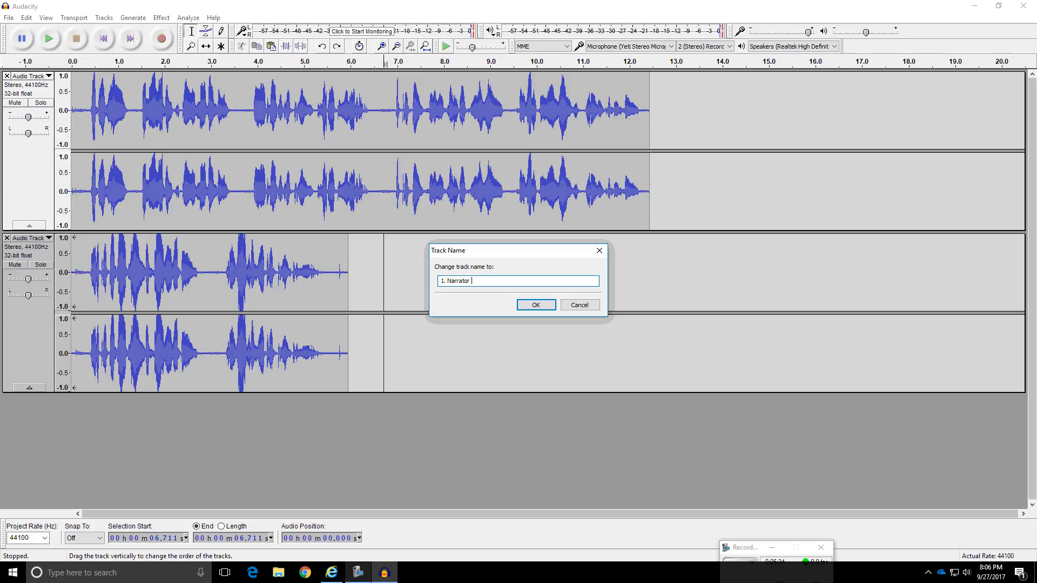
pyautogui.click(548, 305)
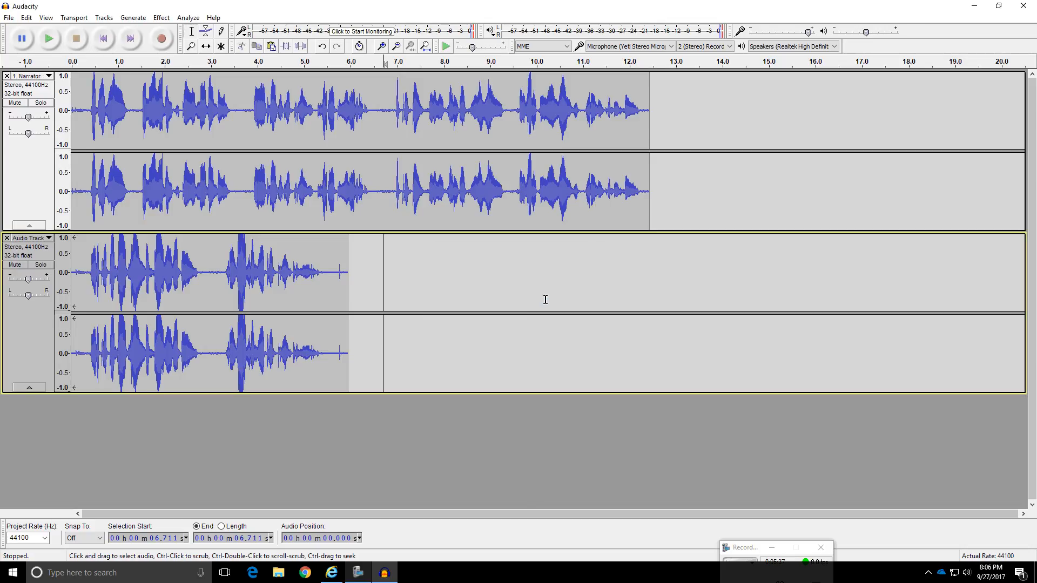
# Step: Rename the second audio track as "2. Narrator 2"
pyautogui.click(47, 239)
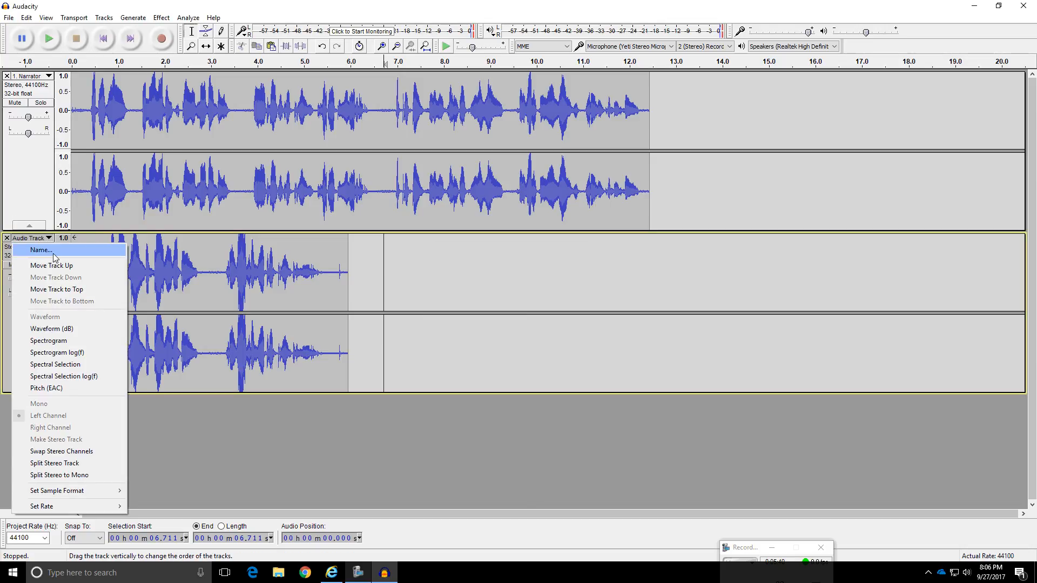
pyautogui.click(56, 252)
pyautogui.write('2. ')
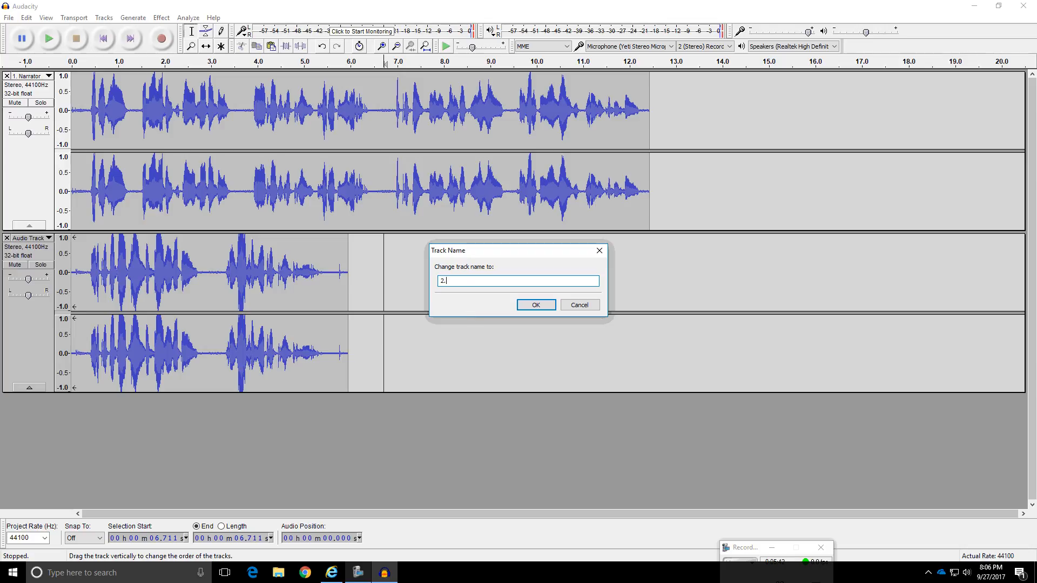
pyautogui.write('Narrator 2')
pyautogui.click(535, 306)
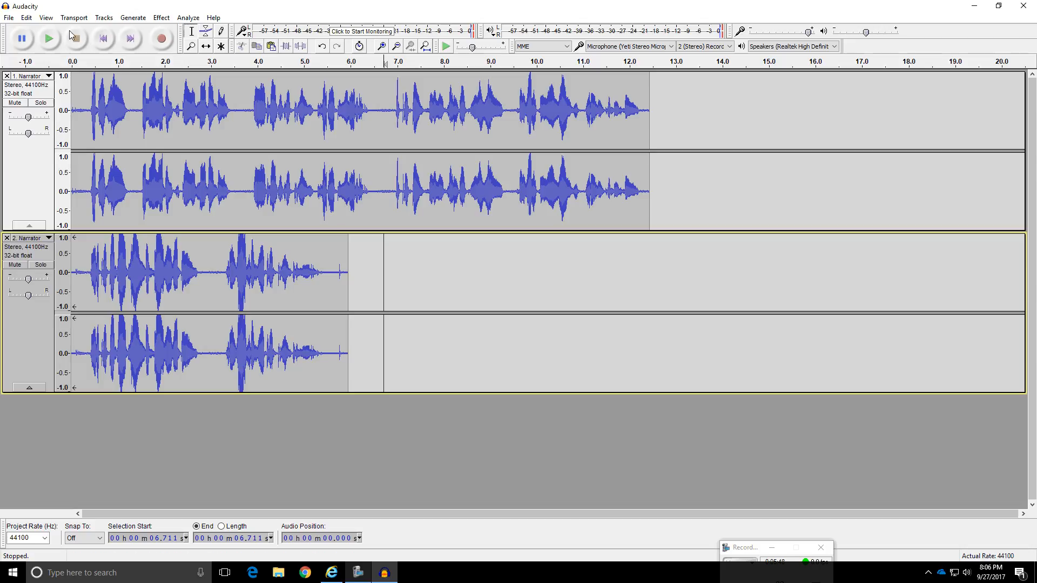
# Step: Play both narrator tracks together from the beginning, and stop playback after listening to the overlap
pyautogui.click(105, 43)
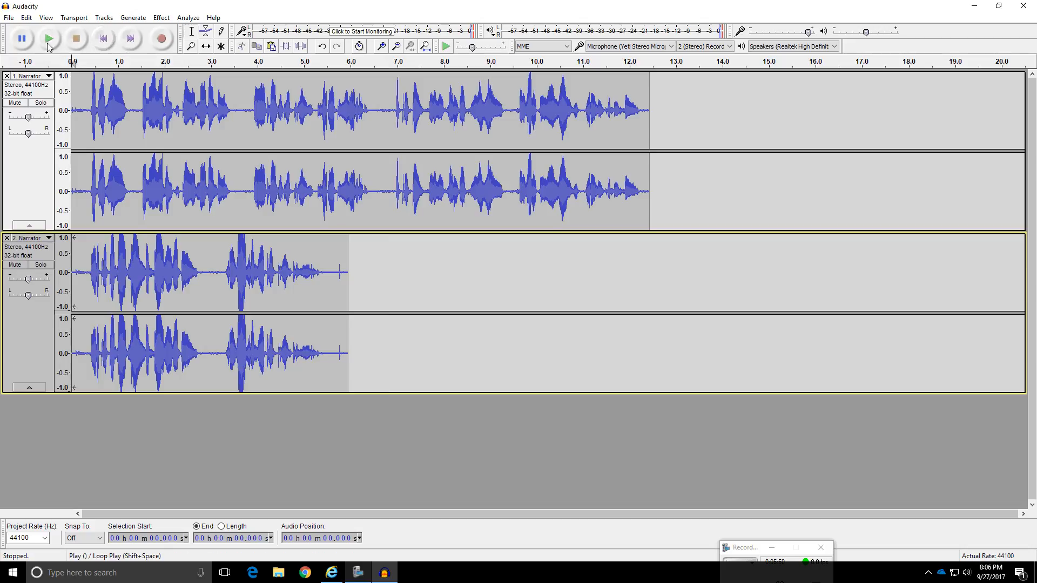
pyautogui.click(49, 39)
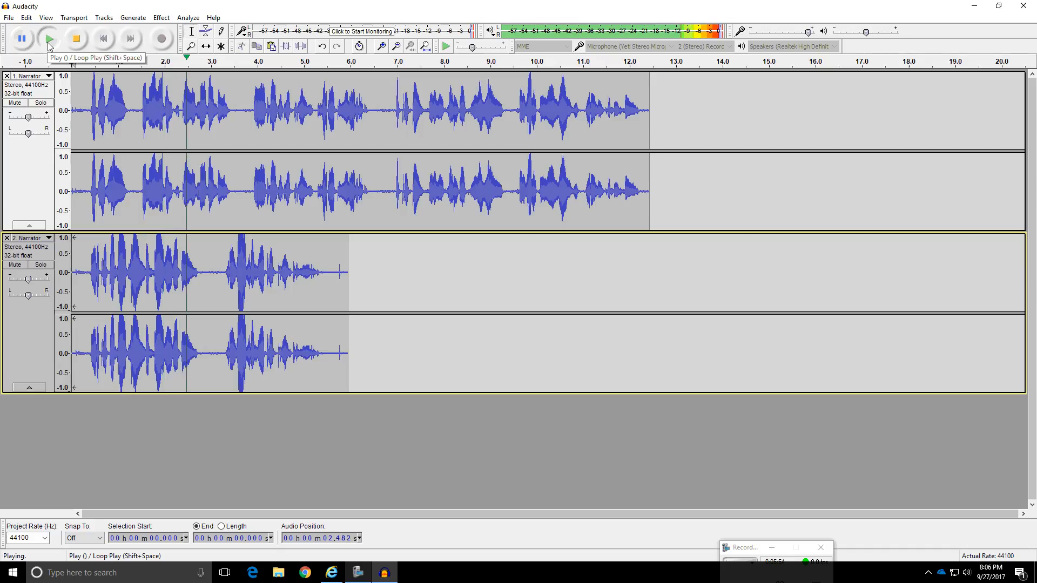
pyautogui.click(76, 39)
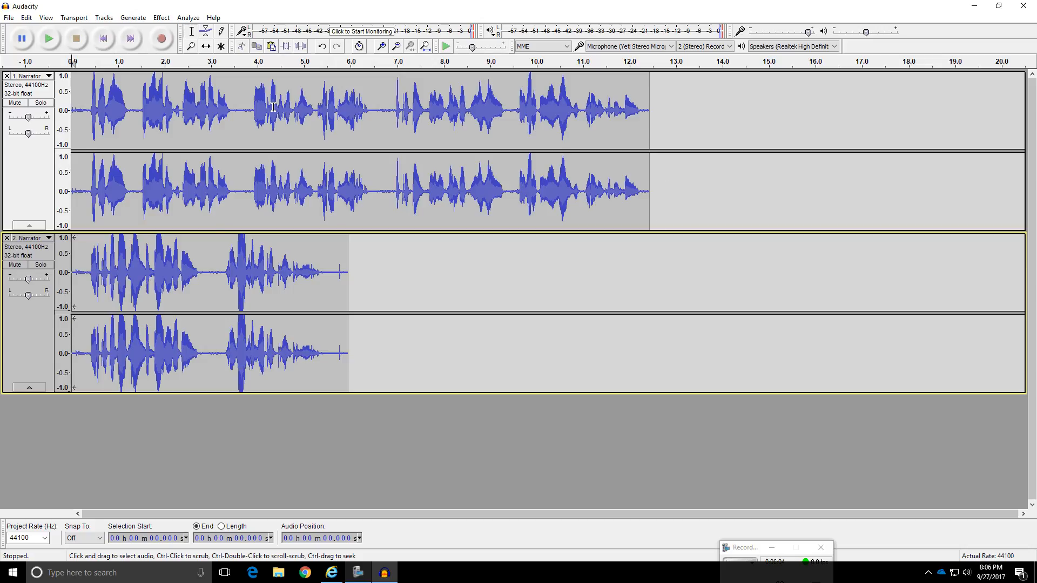
# Step: Shift the second narrator's clip with the Time Shift Tool so it starts where the first clip ends, at about 12.4 seconds
pyautogui.click(397, 47)
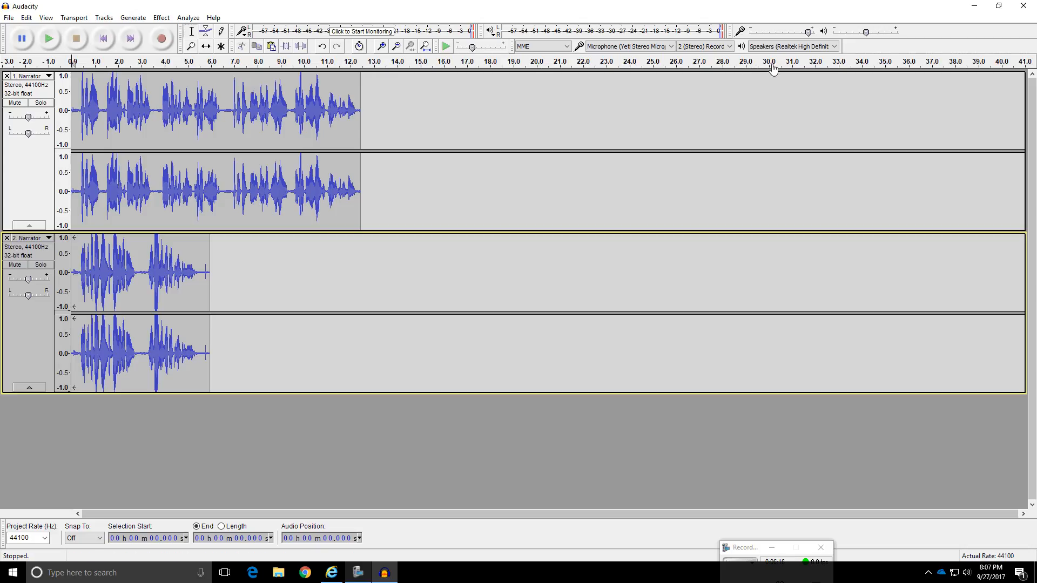
pyautogui.click(207, 47)
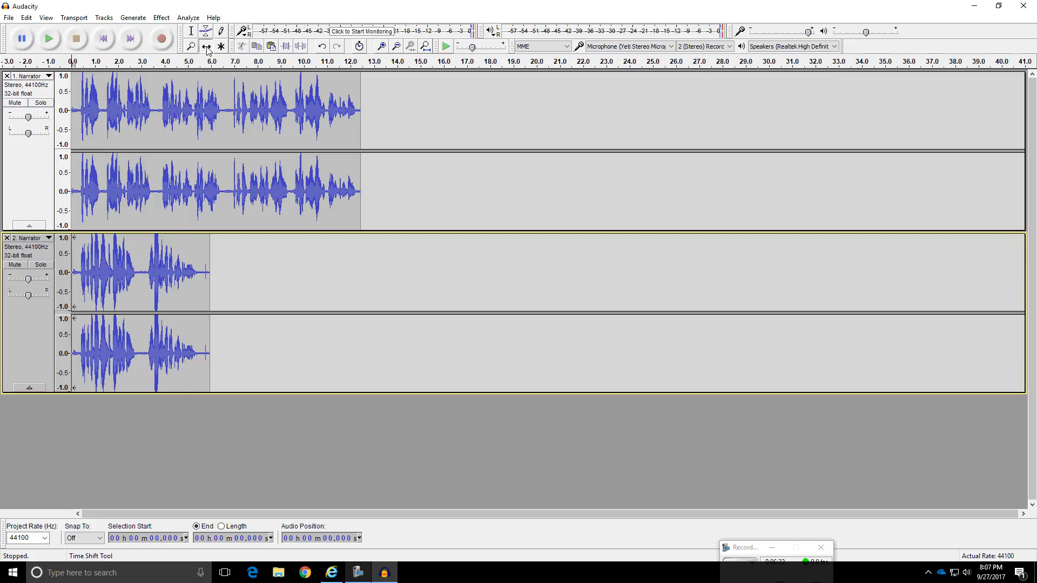
pyautogui.moveTo(152, 295); pyautogui.dragTo(431, 297)
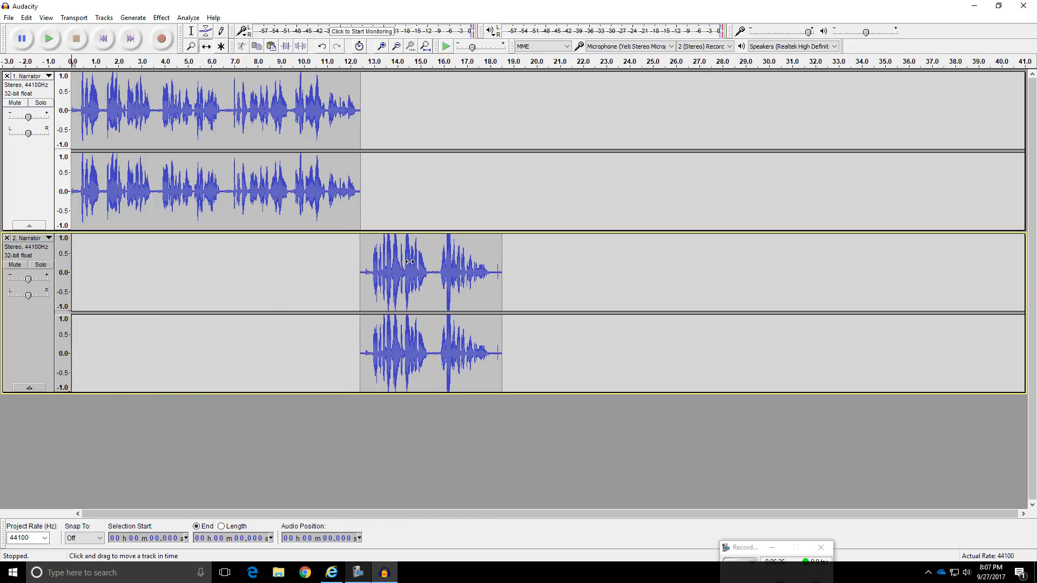
# Step: Play the transition between the two narrator clips twice, starting from about 11.5 seconds, and stop playback
pyautogui.click(337, 62)
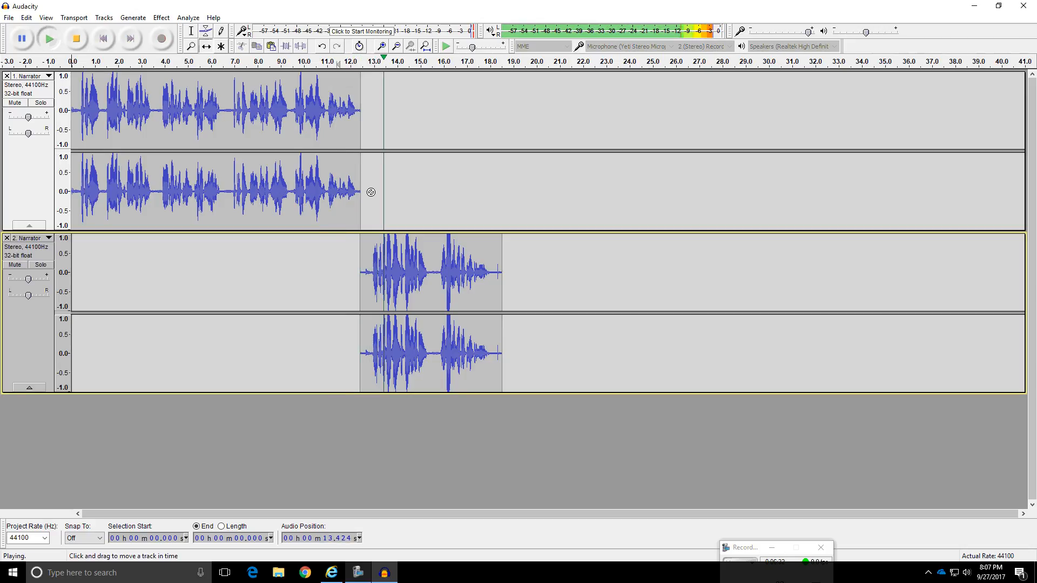
pyautogui.click(76, 39)
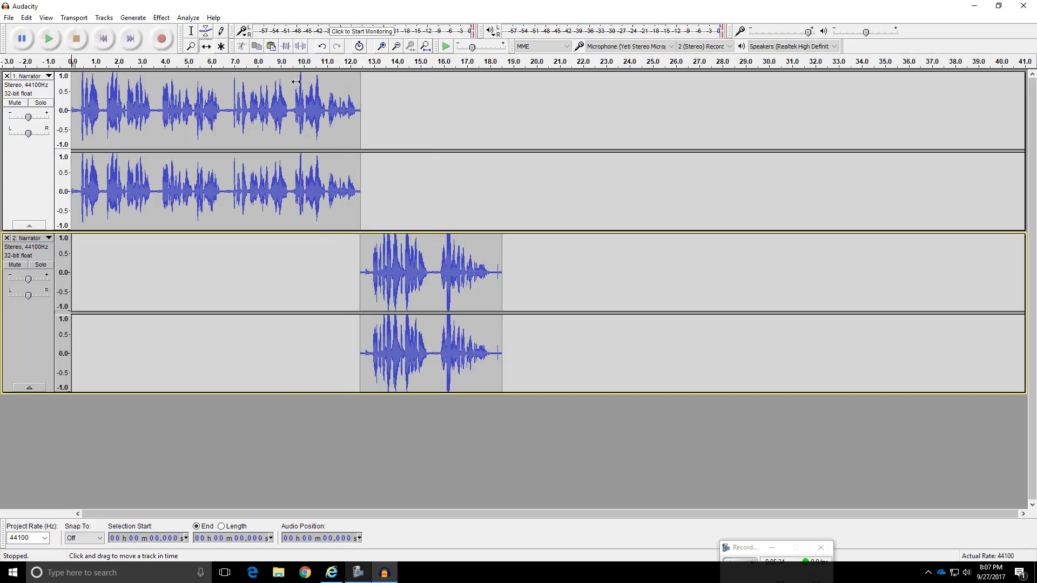
pyautogui.click(341, 61)
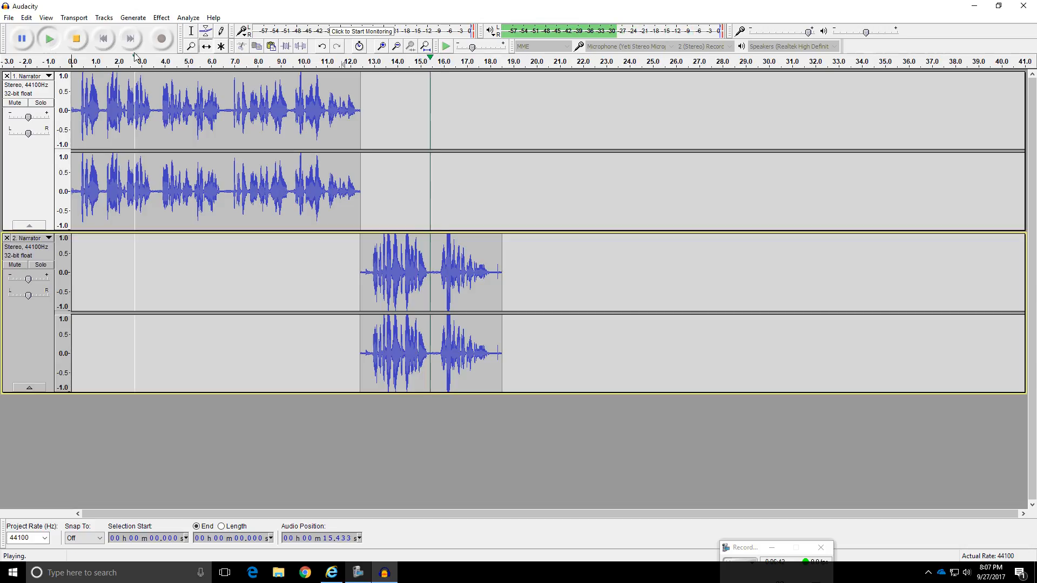
pyautogui.click(76, 43)
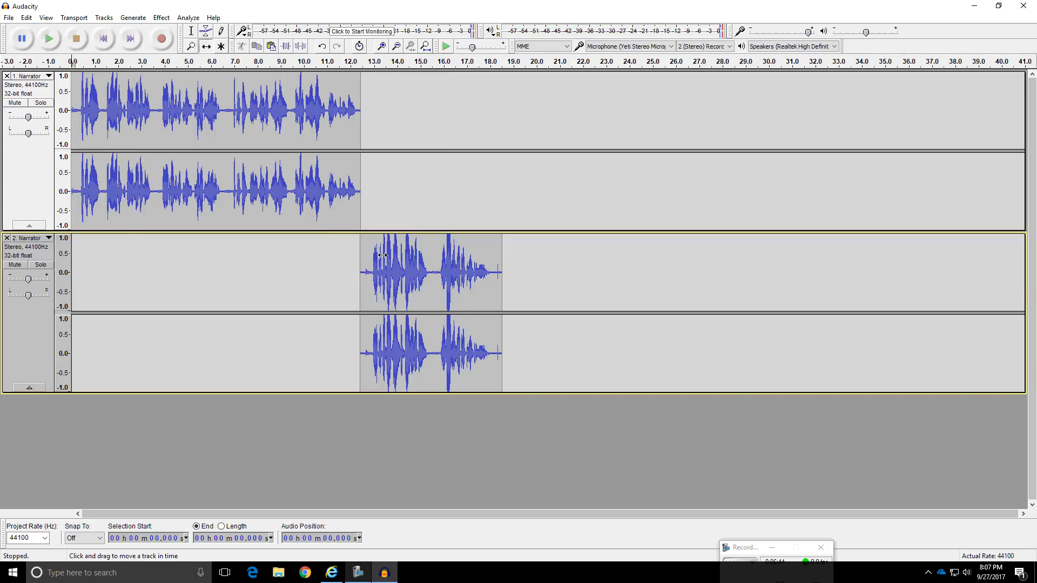
pyautogui.moveTo(383, 255)
pyautogui.mouseDown()
pyautogui.moveTo(405, 258)
pyautogui.moveTo(394, 262)
pyautogui.mouseUp()
pyautogui.moveTo(748, 548); pyautogui.dragTo(745, 421)
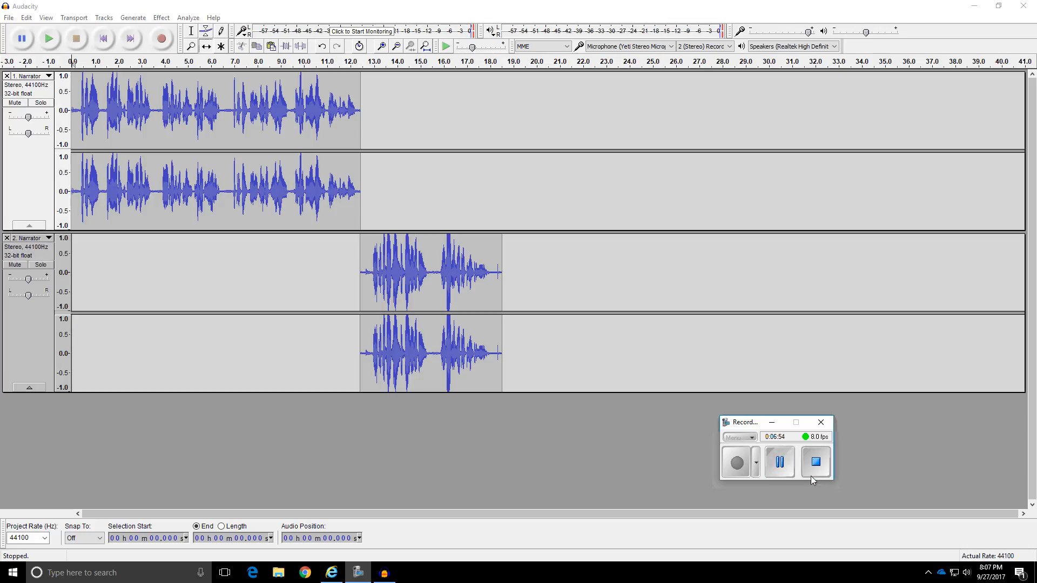
pyautogui.click(779, 462)
pyautogui.click(737, 463)
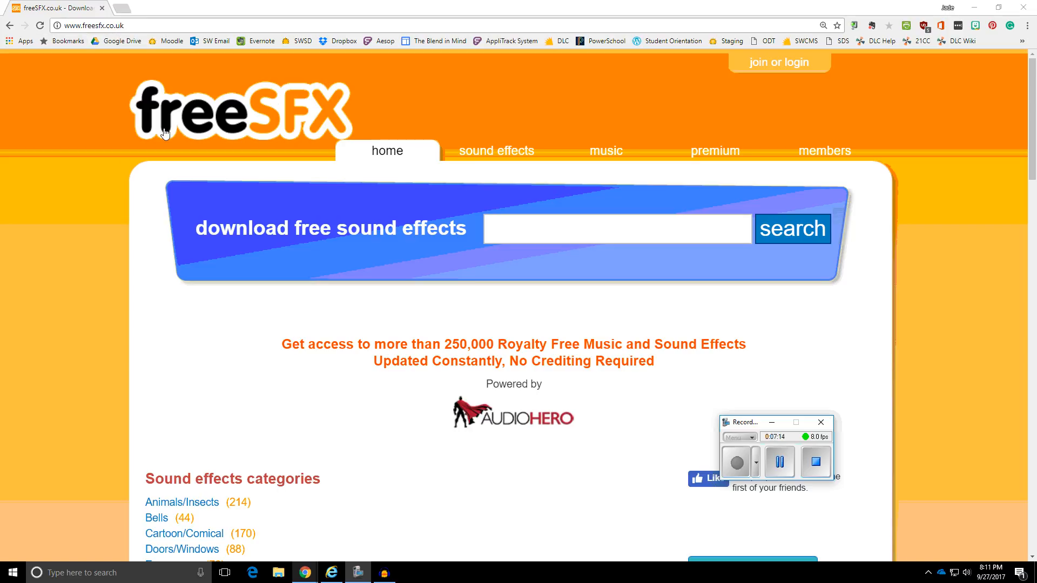
# Step: Search the freeSFX website in the browser for "trumpet" sound effects
pyautogui.click(516, 234)
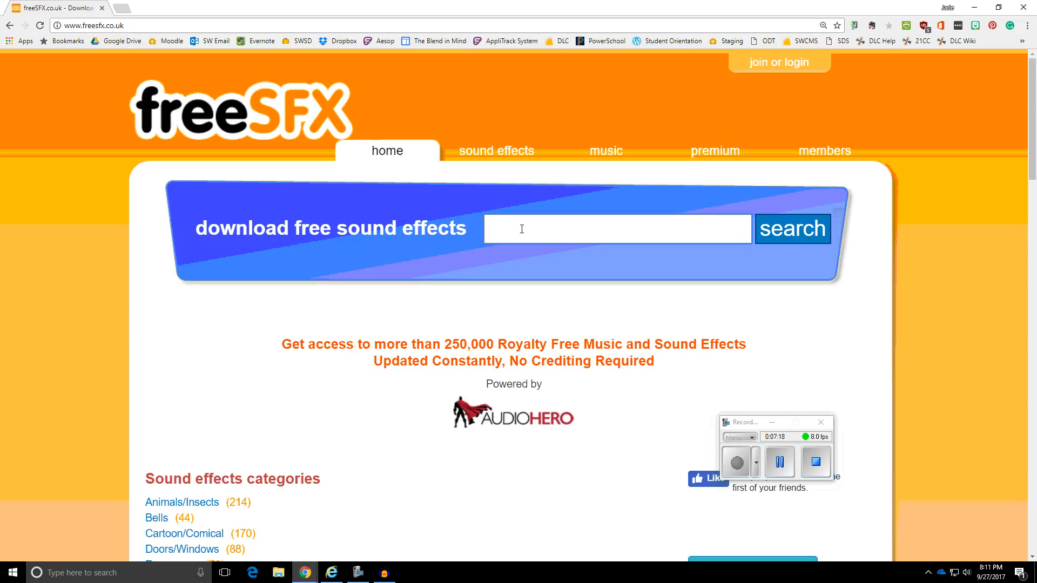
pyautogui.write('trumpet')
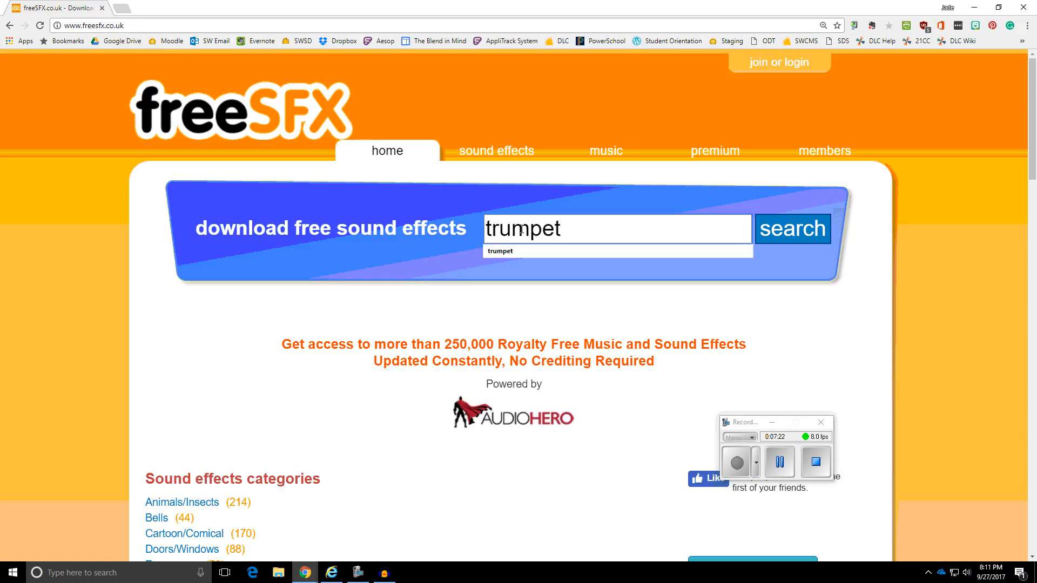
pyautogui.press('Return')
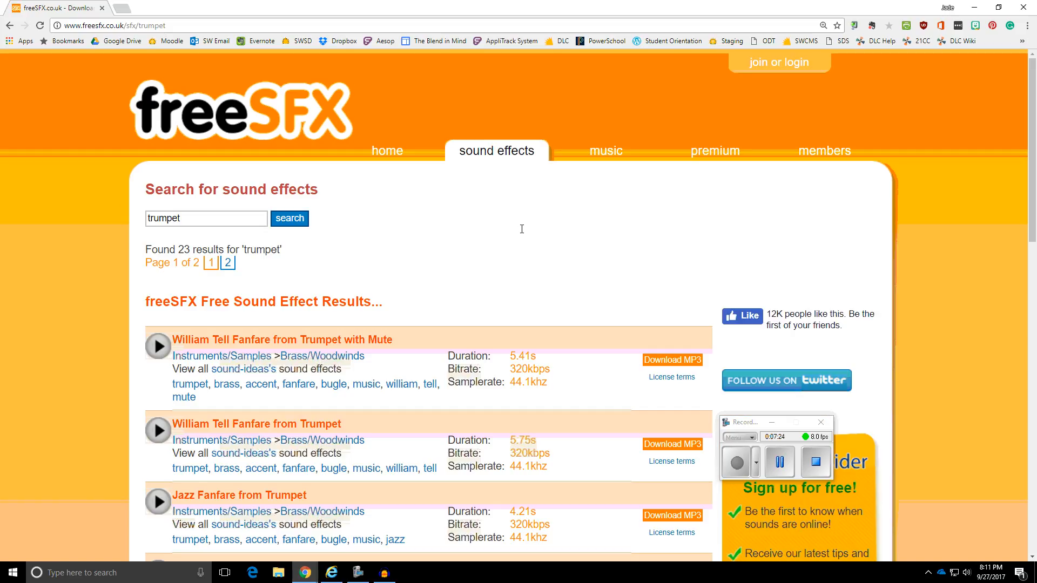
# Step: Preview the 10.11 s "Fanfare or Bugle Music from Trumpet" effect in the results and check its duration
pyautogui.scroll(-6, 495, 237)
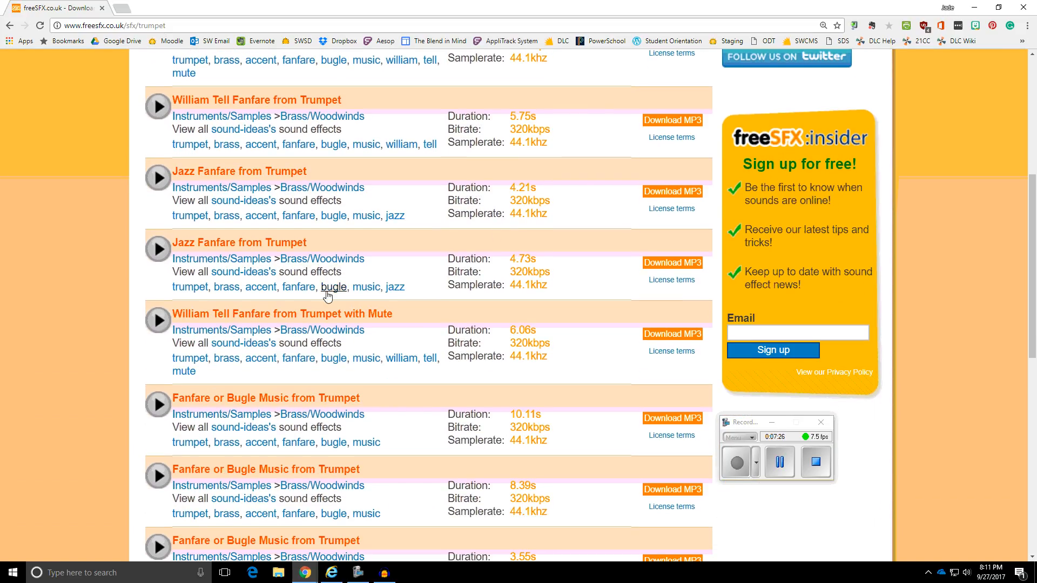
pyautogui.scroll(-2, 327, 296)
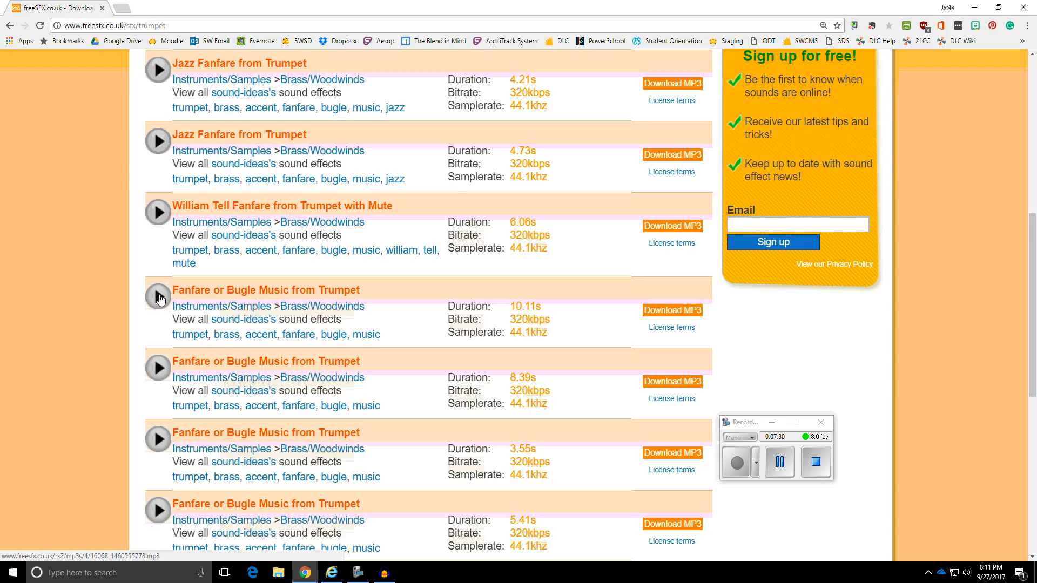
pyautogui.click(159, 297)
pyautogui.click(159, 298)
pyautogui.scroll(-2, 367, 347)
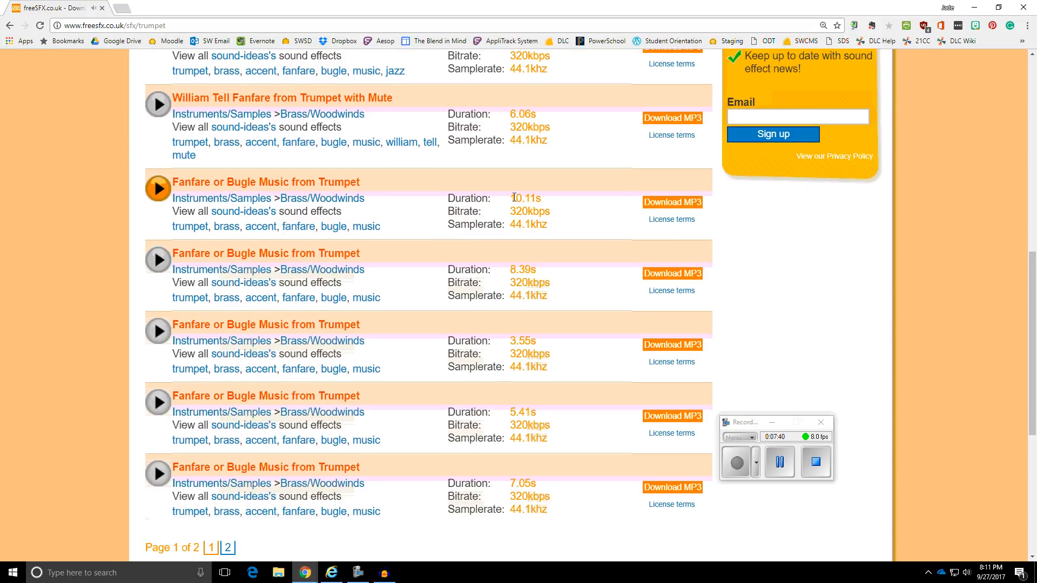
pyautogui.moveTo(515, 198); pyautogui.dragTo(538, 199)
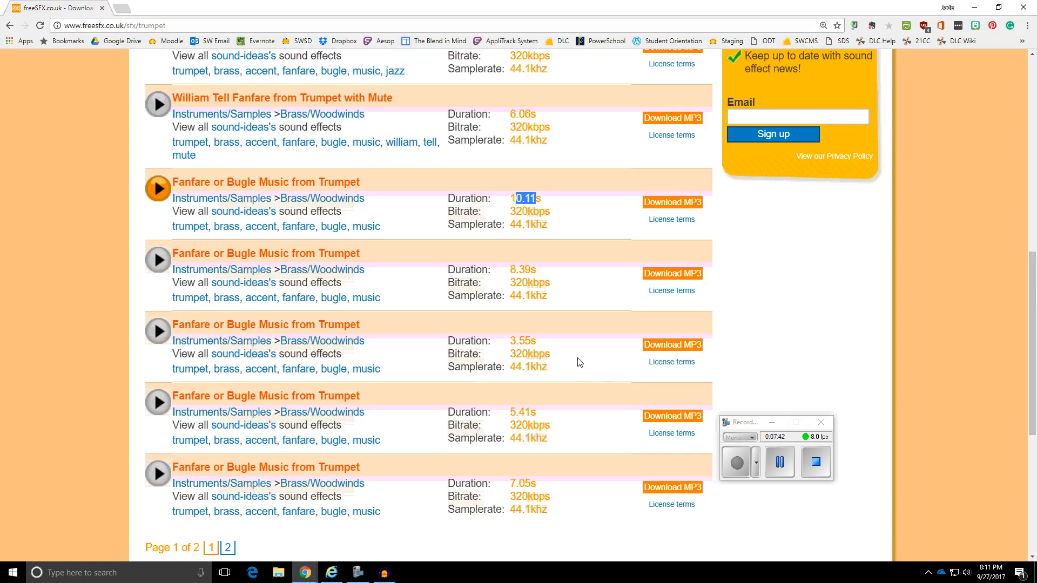
# Step: Preview the 3.55 s and 8.39 s versions of "Fanfare or Bugle Music from Trumpet"
pyautogui.click(161, 334)
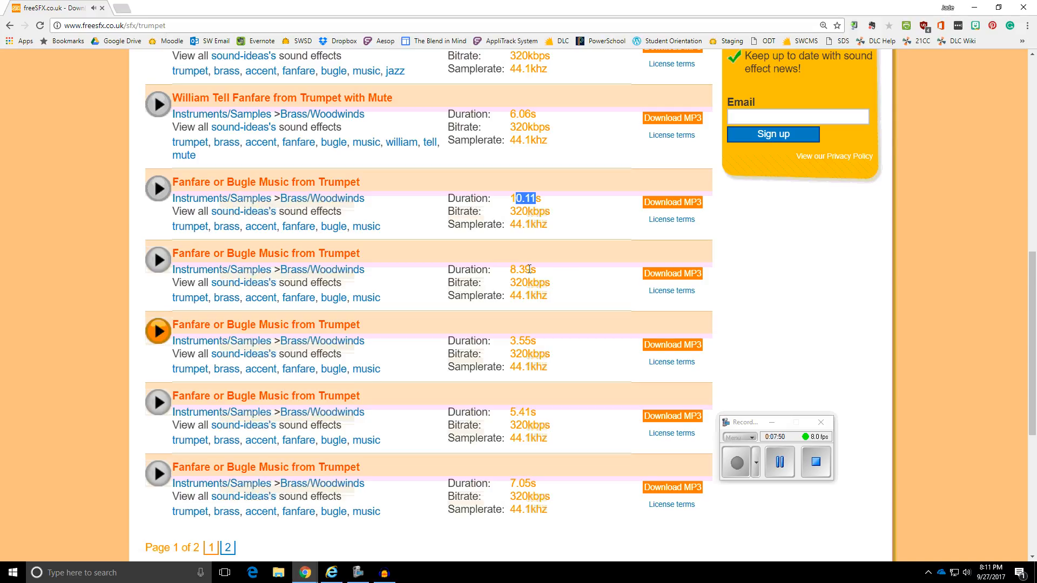
pyautogui.click(157, 261)
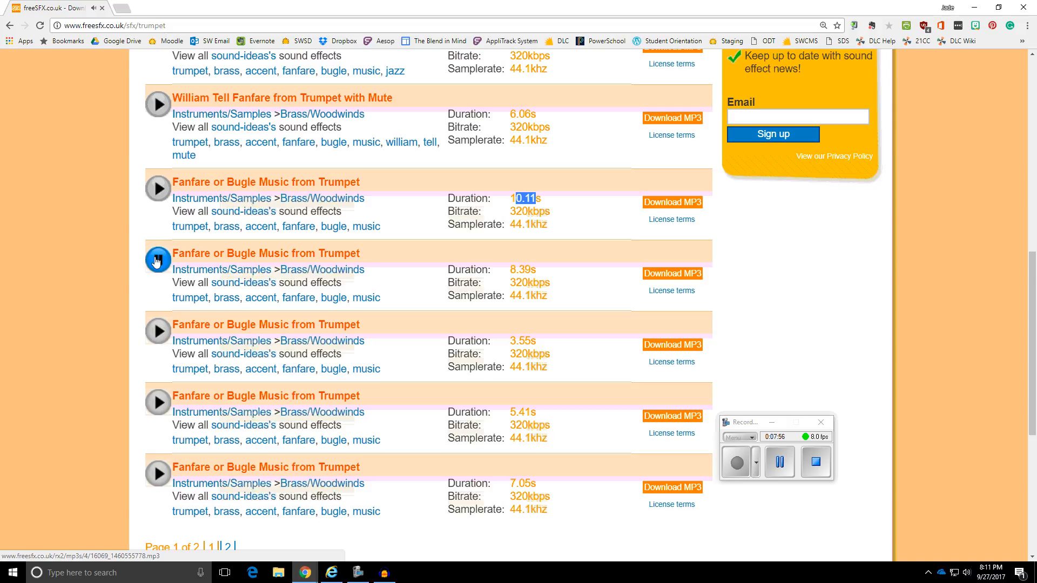
pyautogui.click(156, 261)
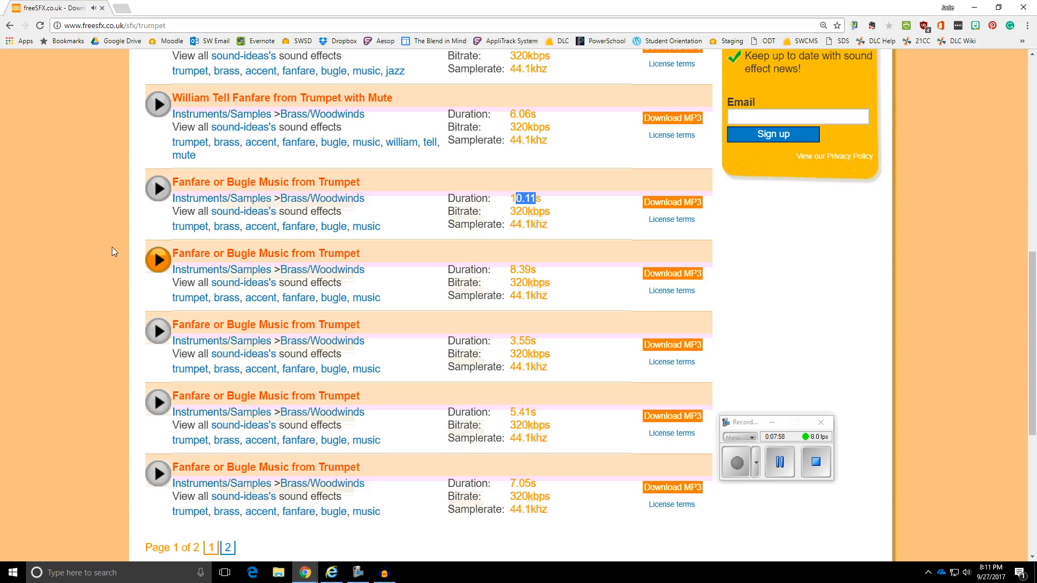
# Step: Request the MP3 download of the 8.39 s trumpet fanfare and go to the member login page
pyautogui.click(670, 275)
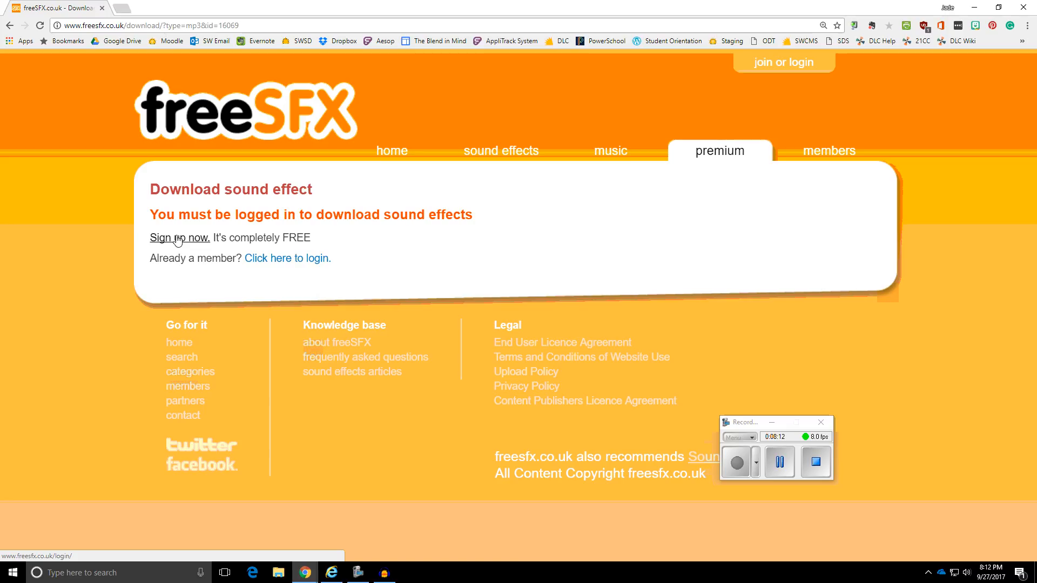
pyautogui.click(778, 468)
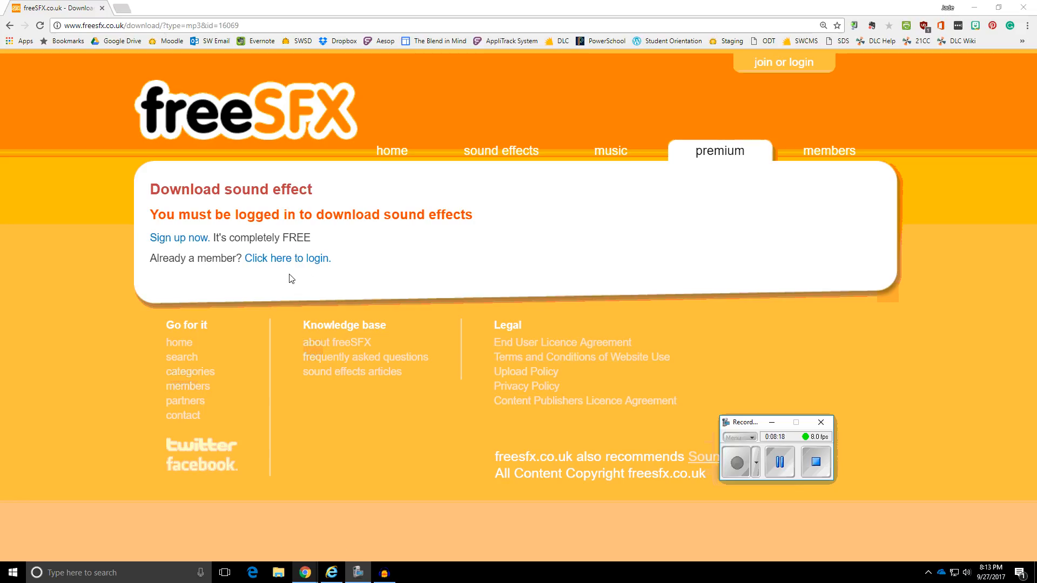
pyautogui.click(300, 258)
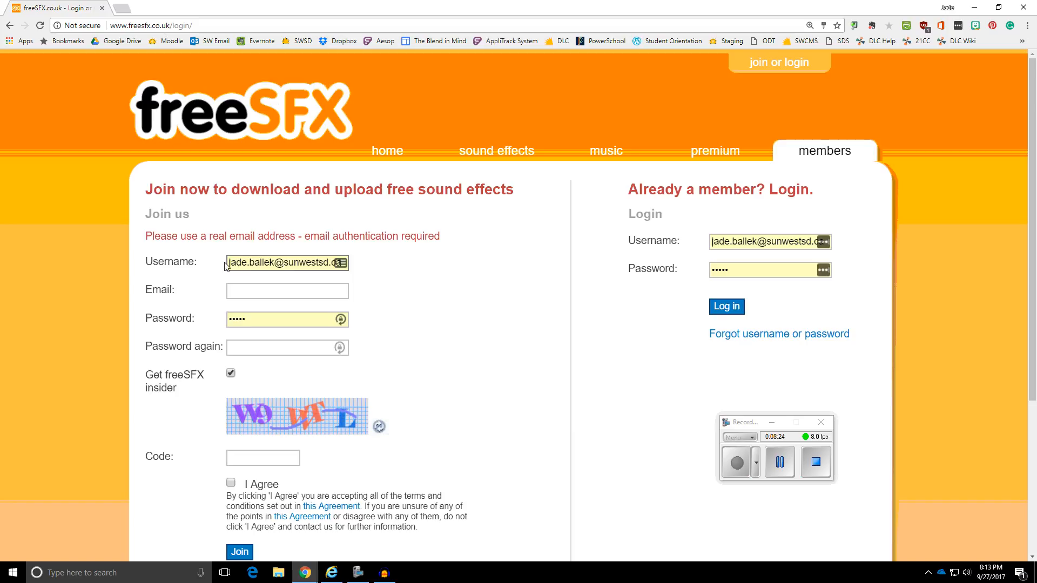
# Step: Replace the username in the sign-up form and enter the account password in both password fields
pyautogui.moveTo(229, 264); pyautogui.dragTo(361, 265)
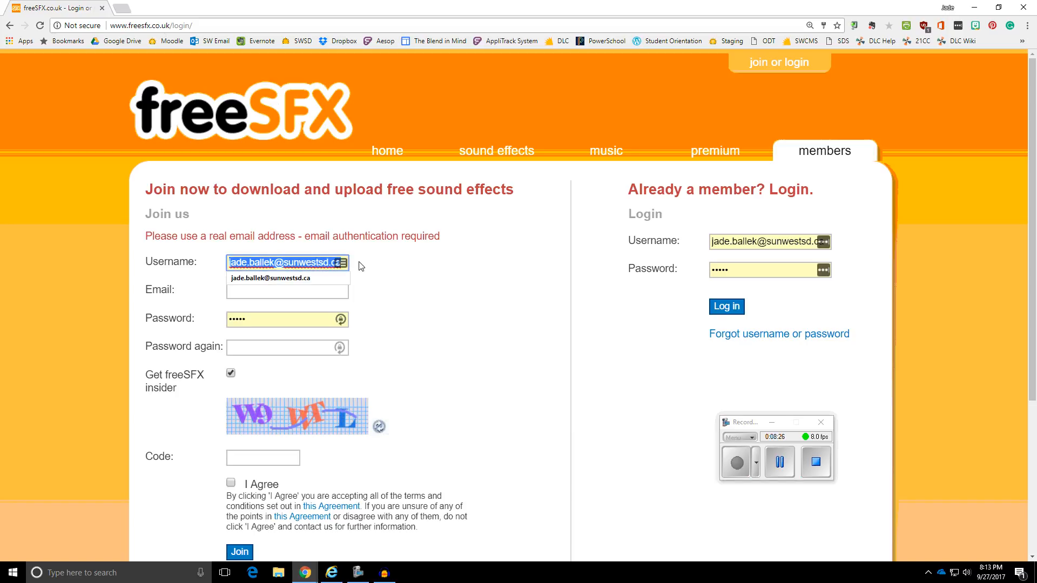
pyautogui.press('BackSpace')
pyautogui.write('d')
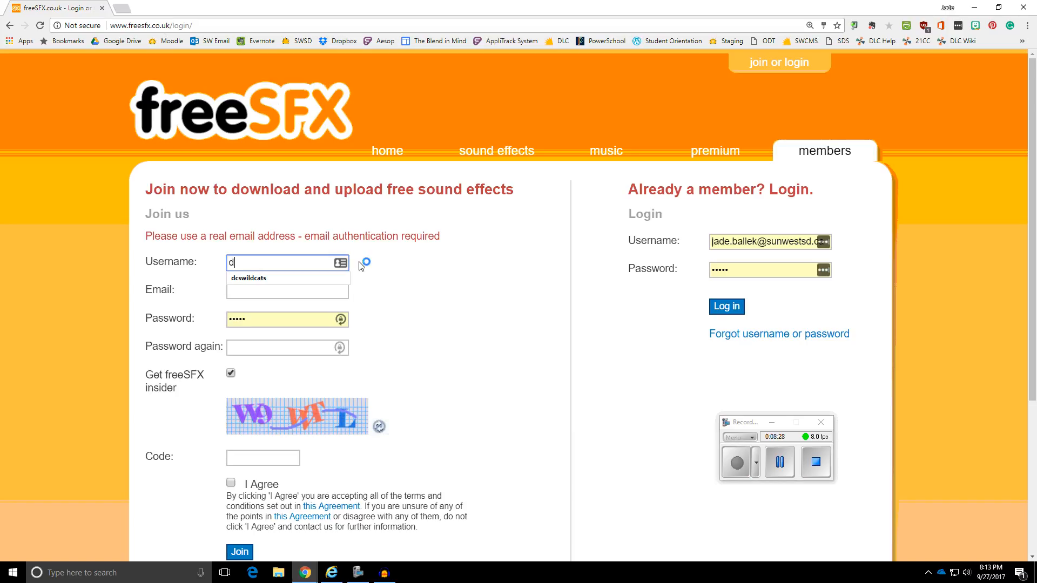
pyautogui.write('cswildcats')
pyautogui.press('Tab')
pyautogui.press('Tab')
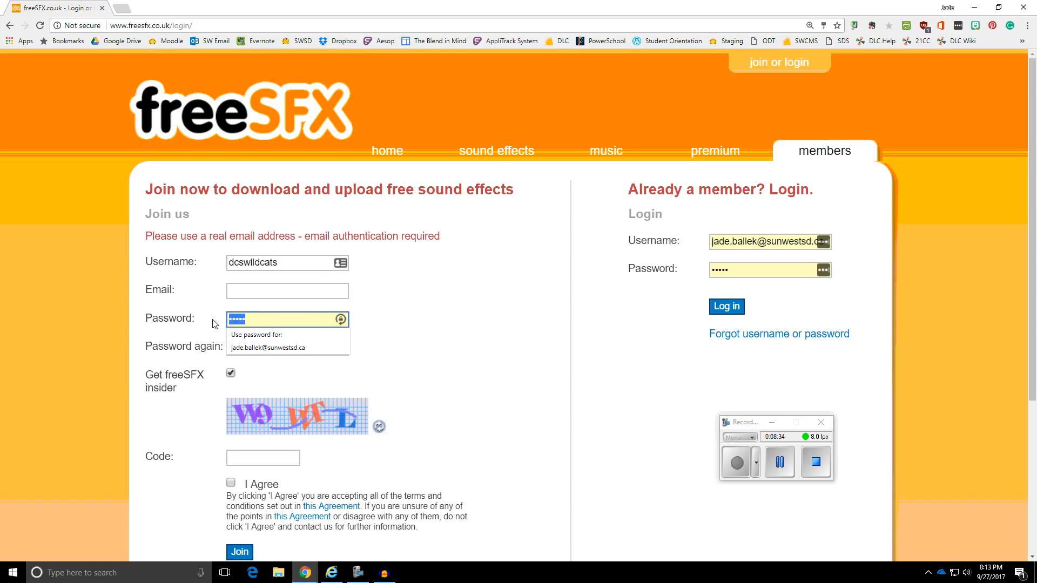
pyautogui.write('*****')
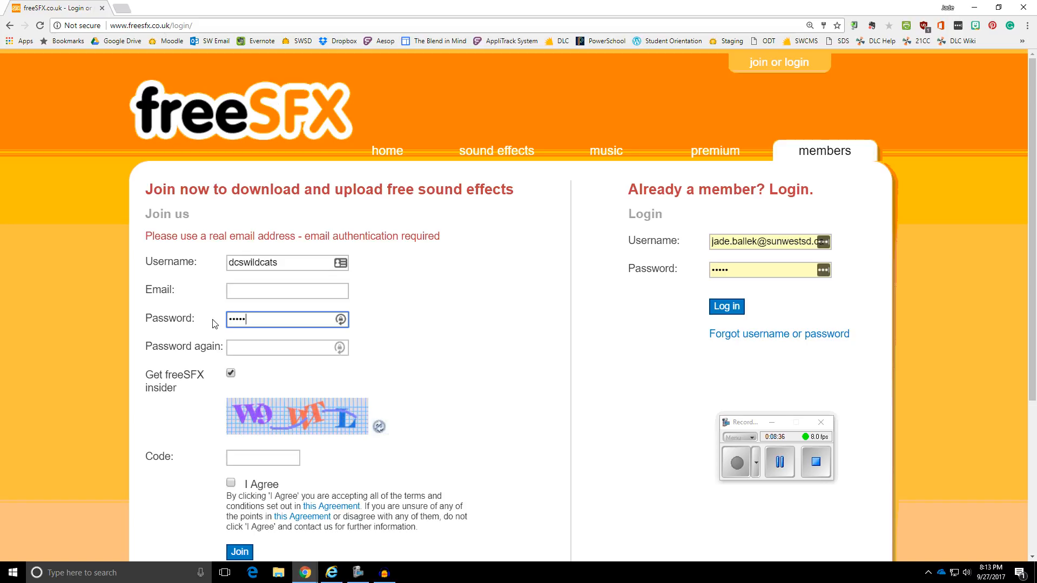
pyautogui.click(234, 347)
pyautogui.write('*')
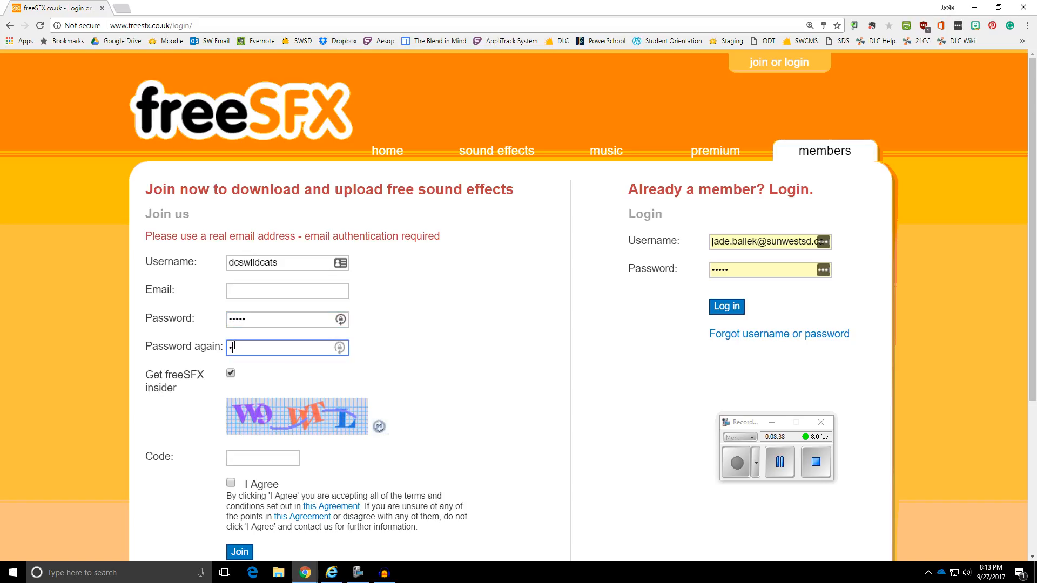
pyautogui.write('****')
# Step: Enter the verification code from the captcha image in the sign-up form
pyautogui.click(245, 459)
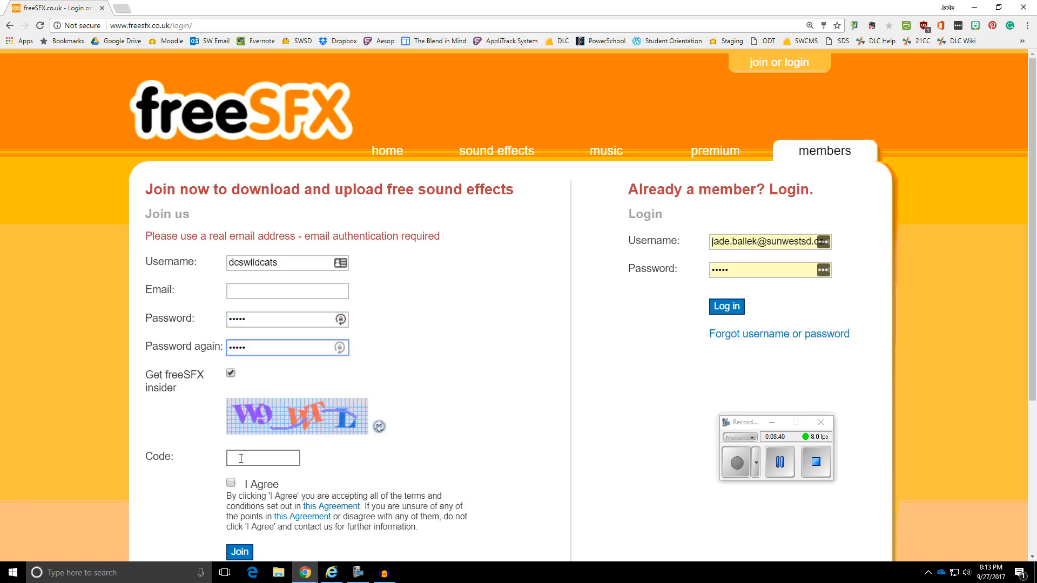
pyautogui.write('W9')
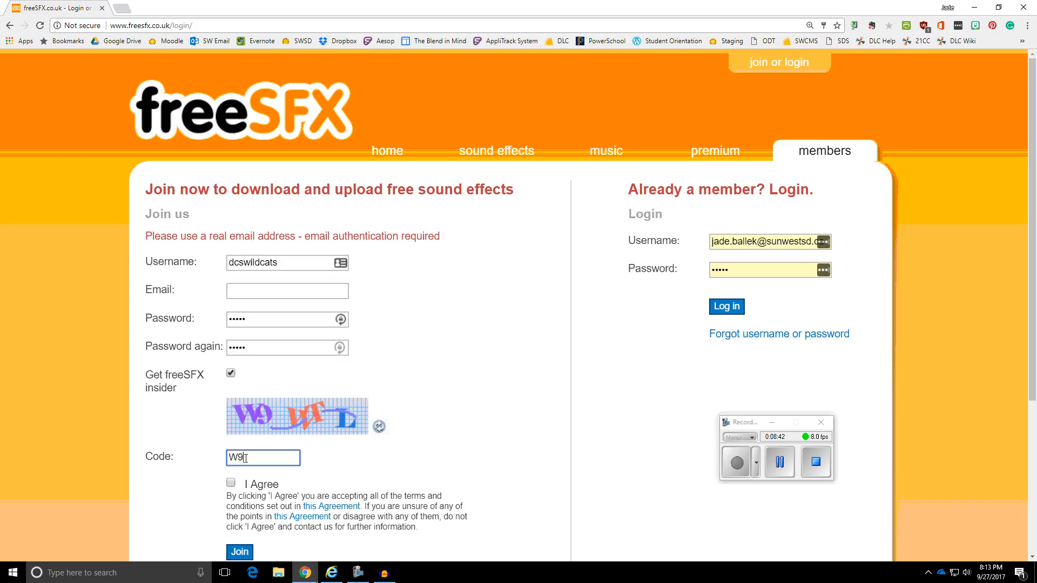
pyautogui.write('WTL')
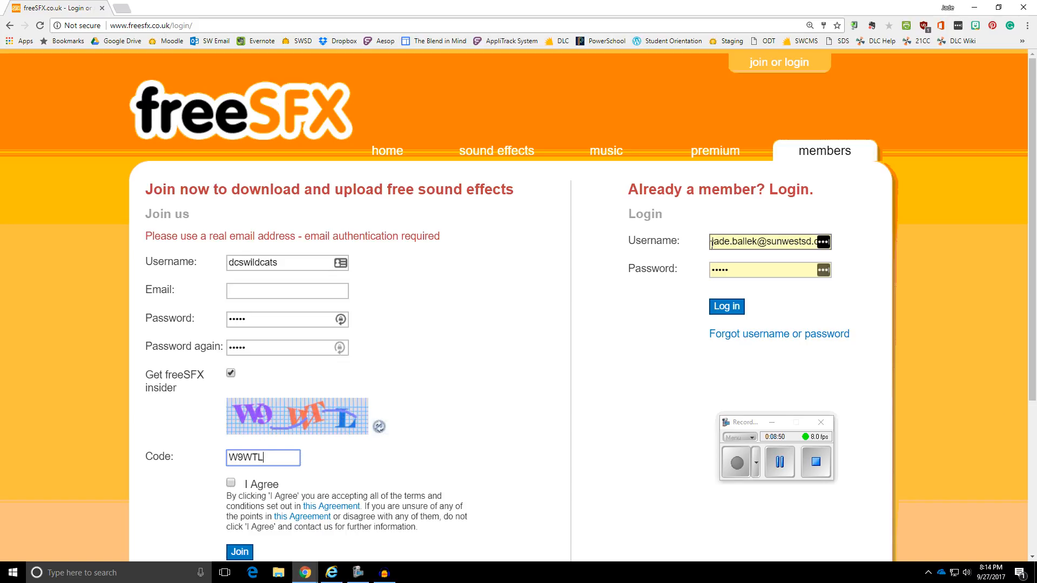
# Step: Log in as an existing member with the account username and password, and decline to save the password in the browser
pyautogui.moveTo(711, 243); pyautogui.dragTo(845, 258)
pyautogui.press('BackSpace')
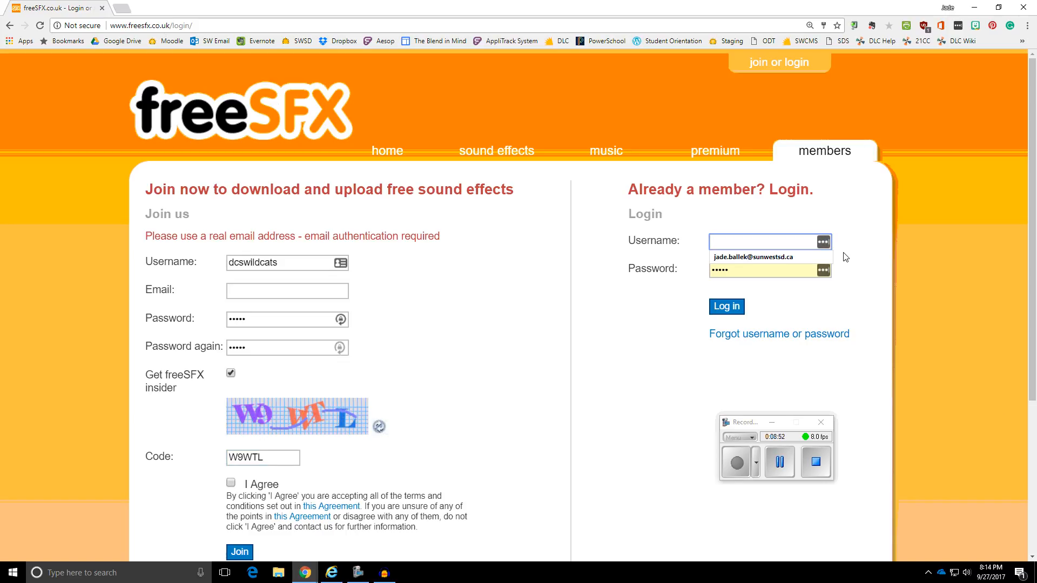
pyautogui.write('dcswildcats')
pyautogui.click(741, 273)
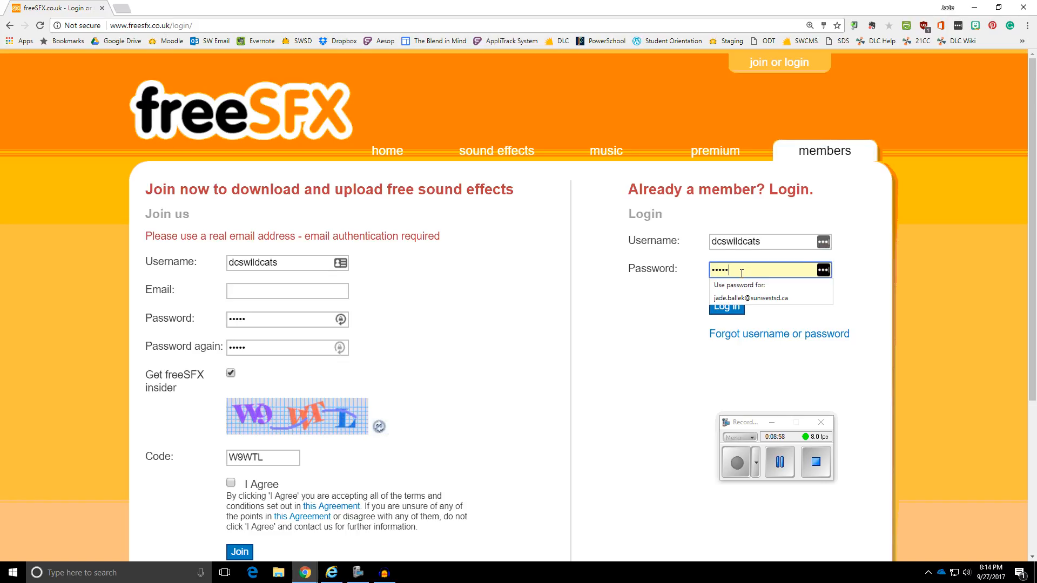
pyautogui.moveTo(742, 272); pyautogui.dragTo(691, 271)
pyautogui.write('•••••')
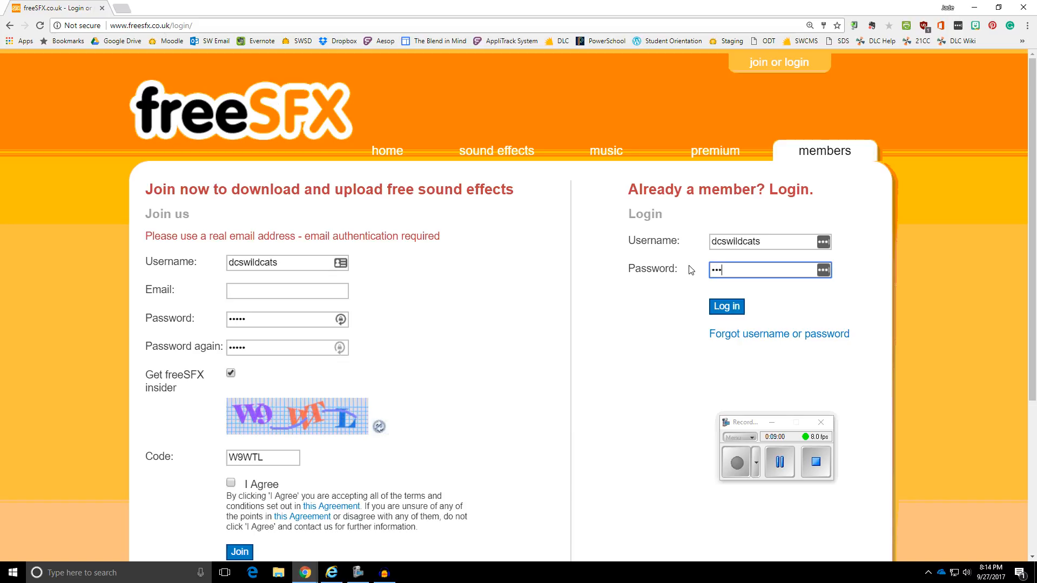
pyautogui.click(727, 307)
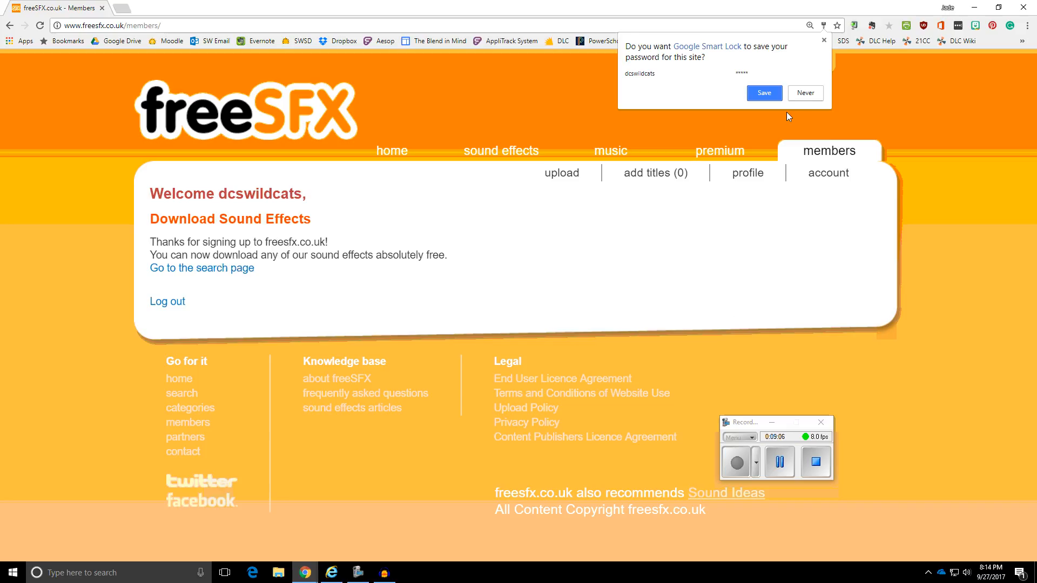
pyautogui.click(802, 94)
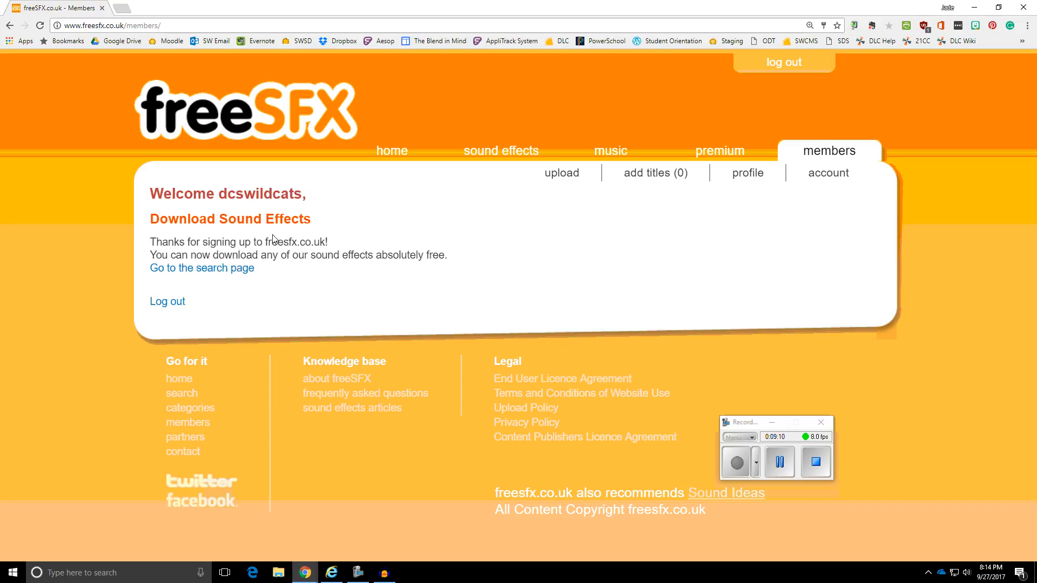
# Step: Go to the sound effects search page and search for "trumpet"
pyautogui.click(229, 270)
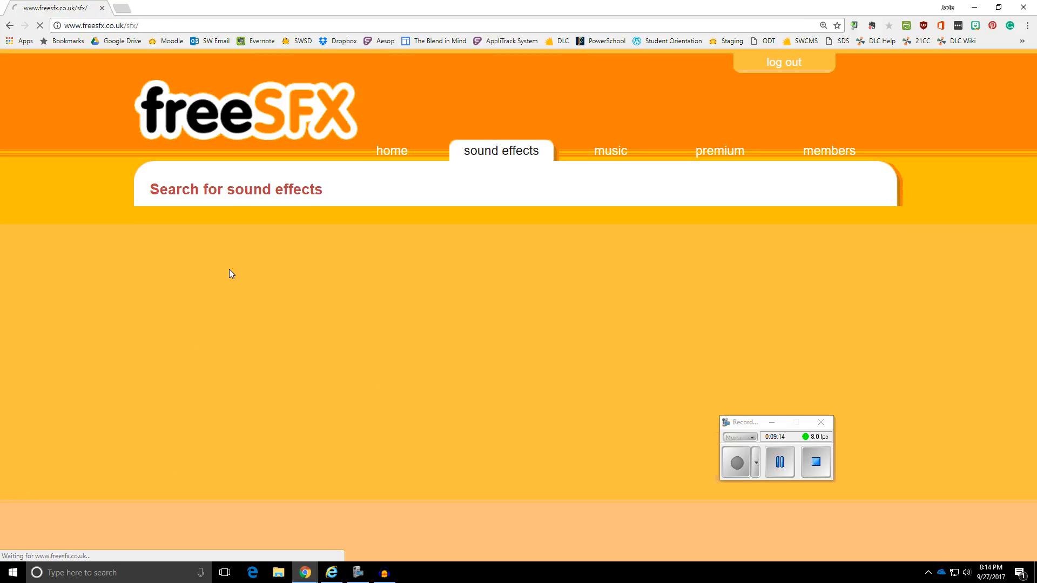
pyautogui.click(214, 246)
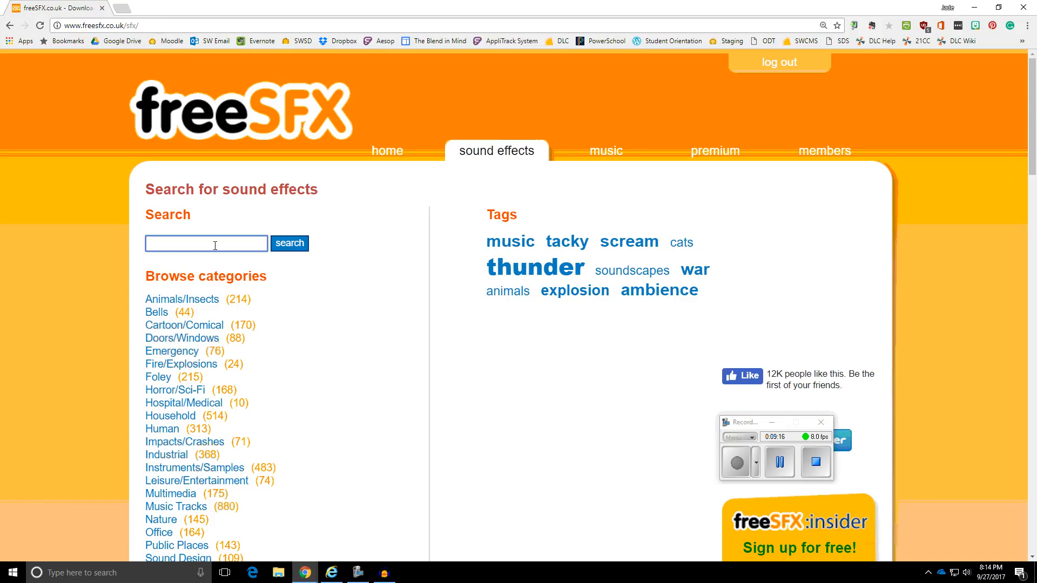
pyautogui.write('trumpet')
pyautogui.press('Return')
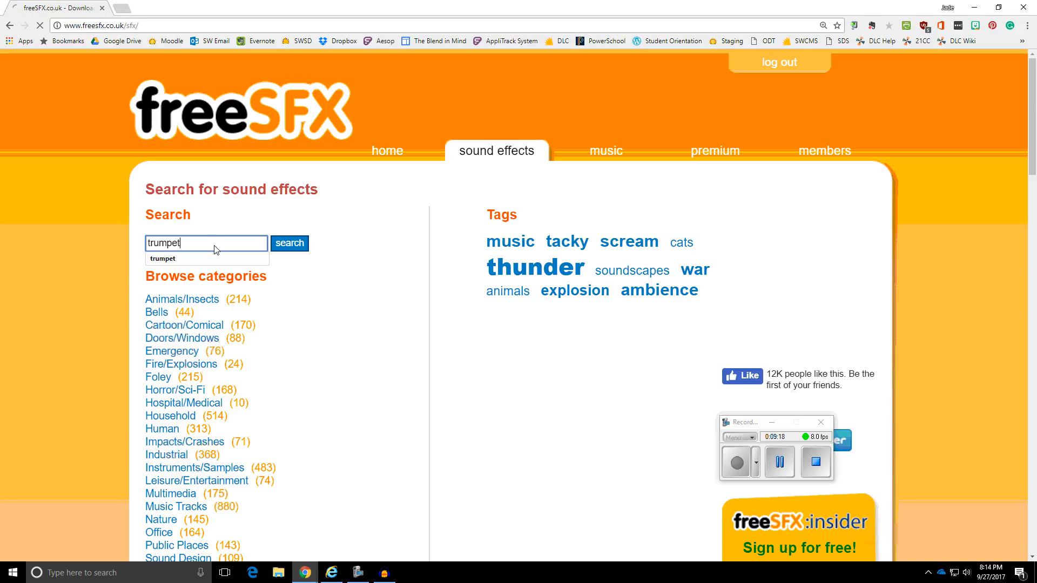
# Step: Download the 10.11 s "Fanfare or Bugle Music from Trumpet" MP3, then open the downloaded file and close the music player
pyautogui.scroll(-8, 257, 346)
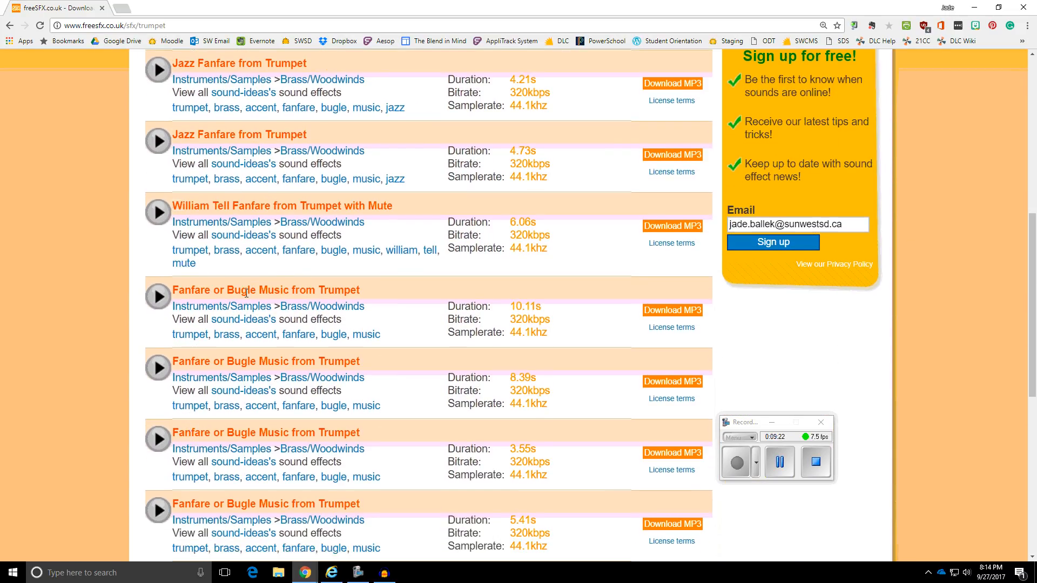
pyautogui.click(663, 313)
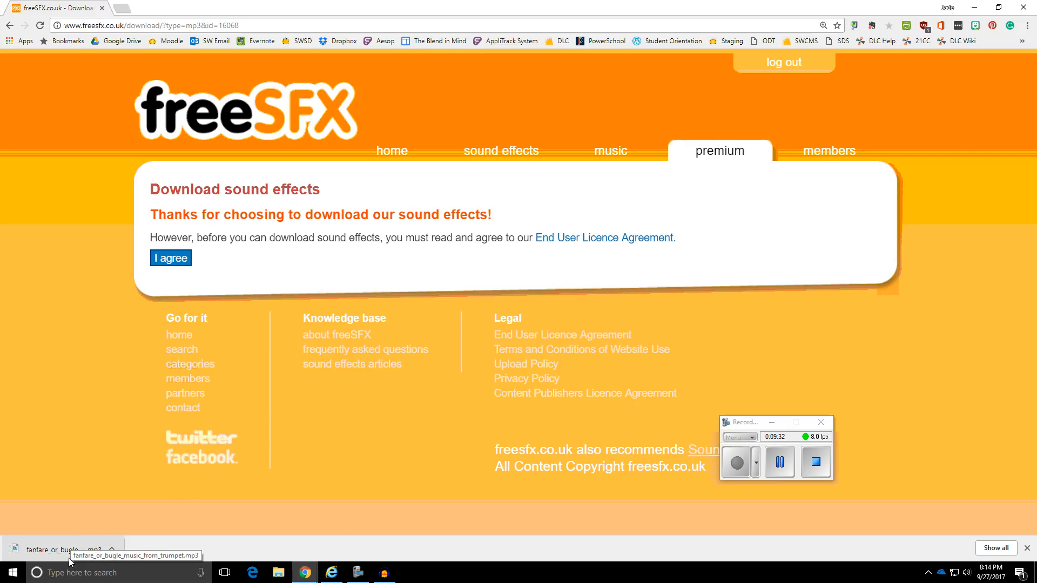
pyautogui.click(34, 555)
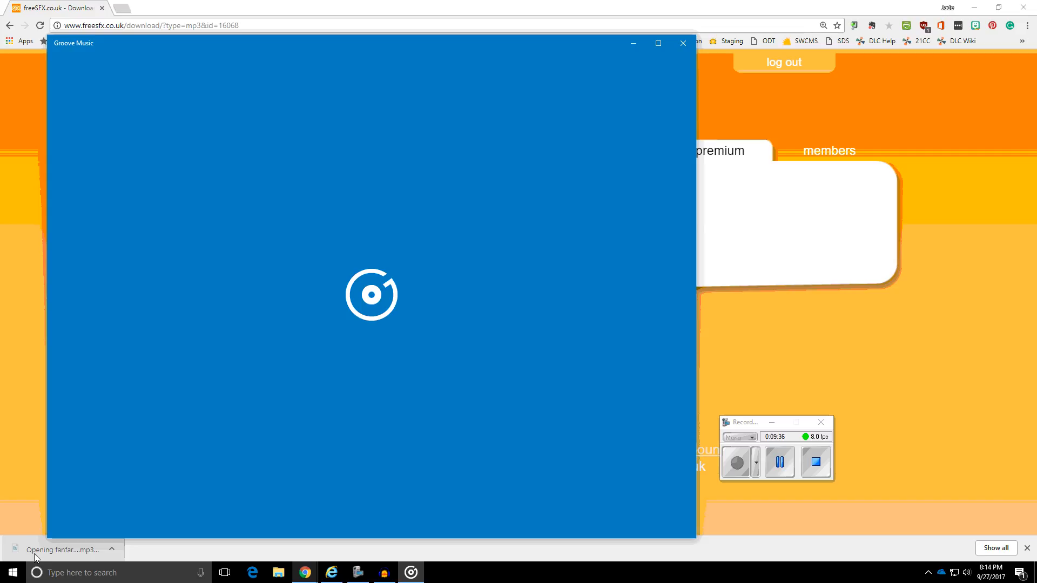
pyautogui.click(688, 48)
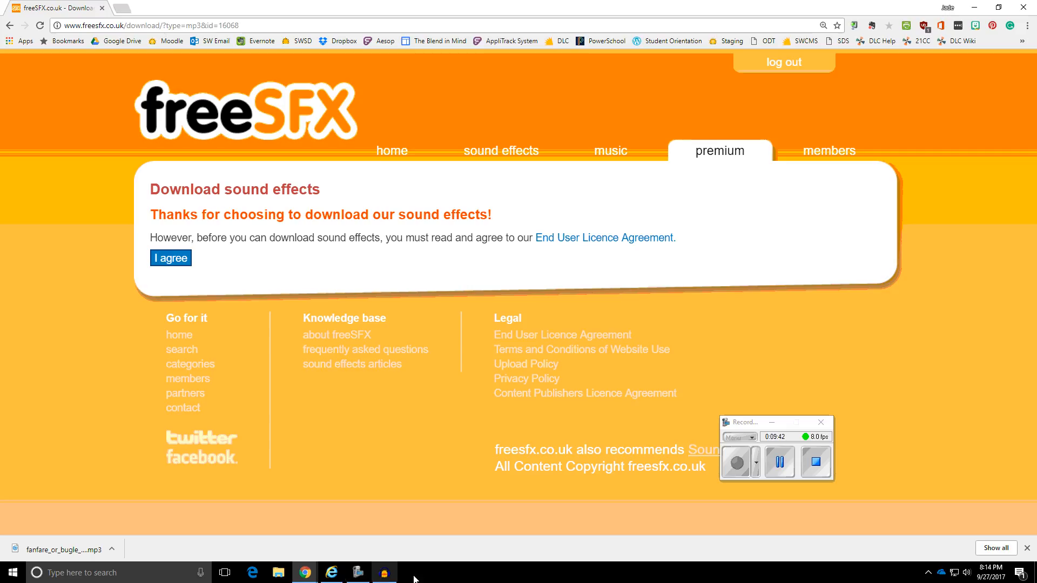
# Step: Switch to Audacity and import the downloaded file fanfare_or_bugle_music_from_trumpet.mp3 from the Downloads folder as a new audio track
pyautogui.click(383, 574)
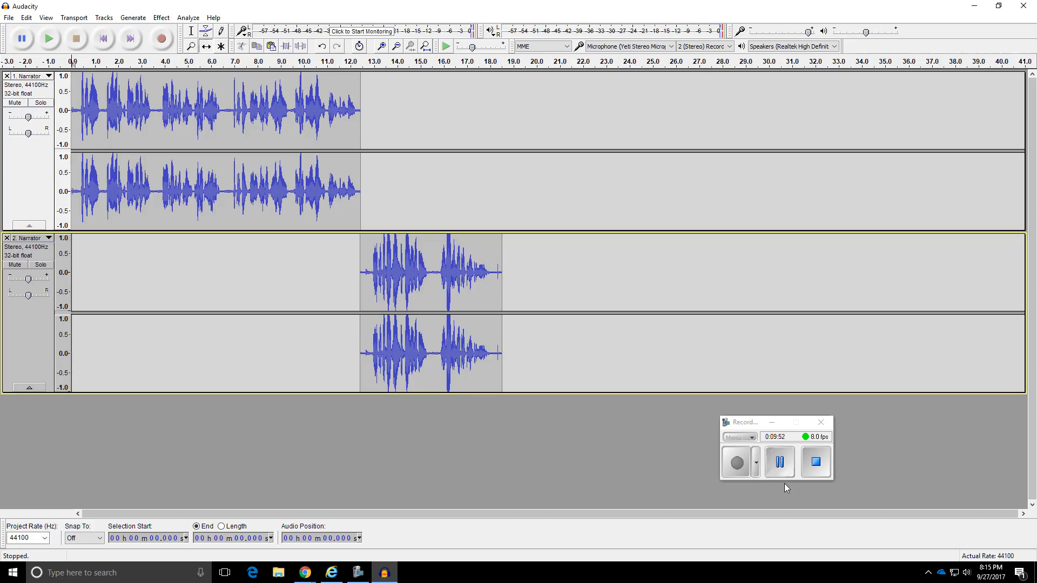
pyautogui.click(10, 19)
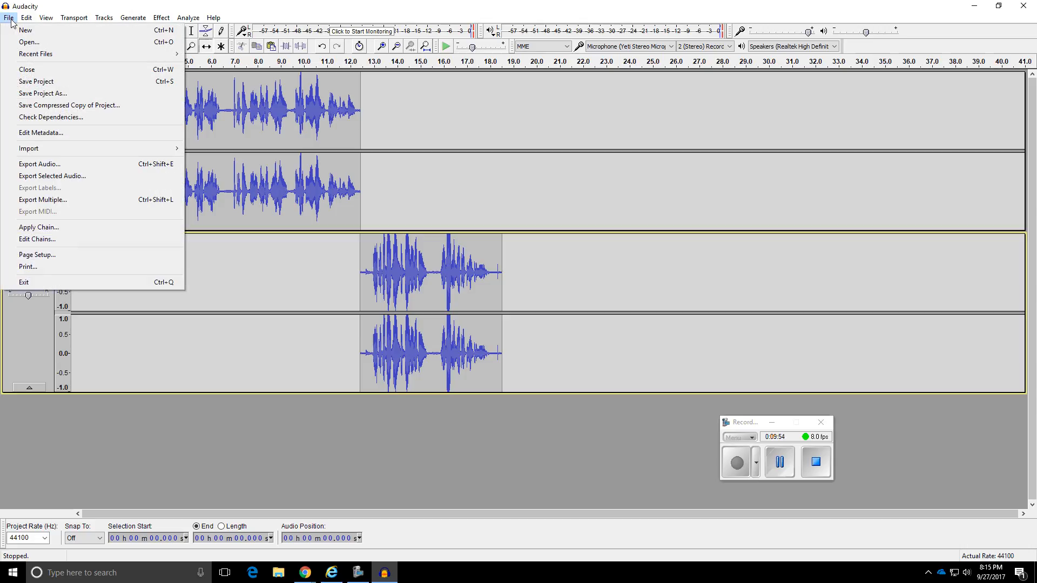
pyautogui.moveTo(30, 154)
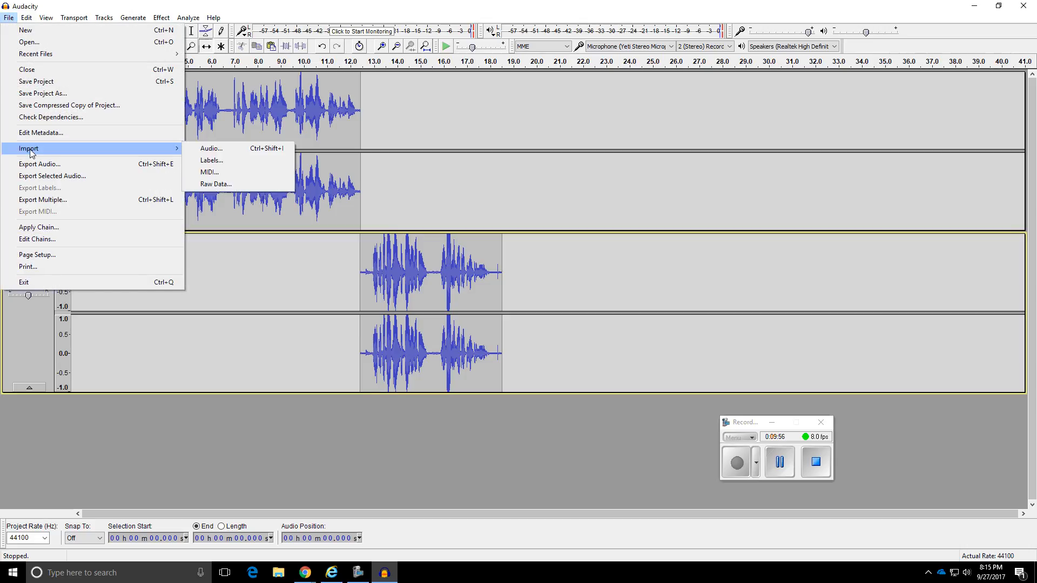
pyautogui.click(216, 150)
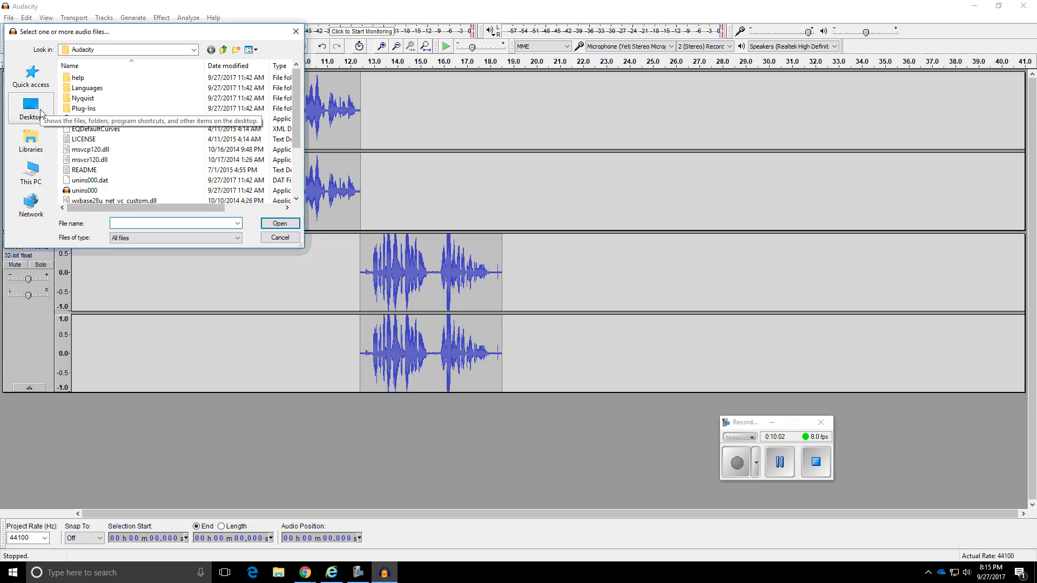
pyautogui.click(31, 142)
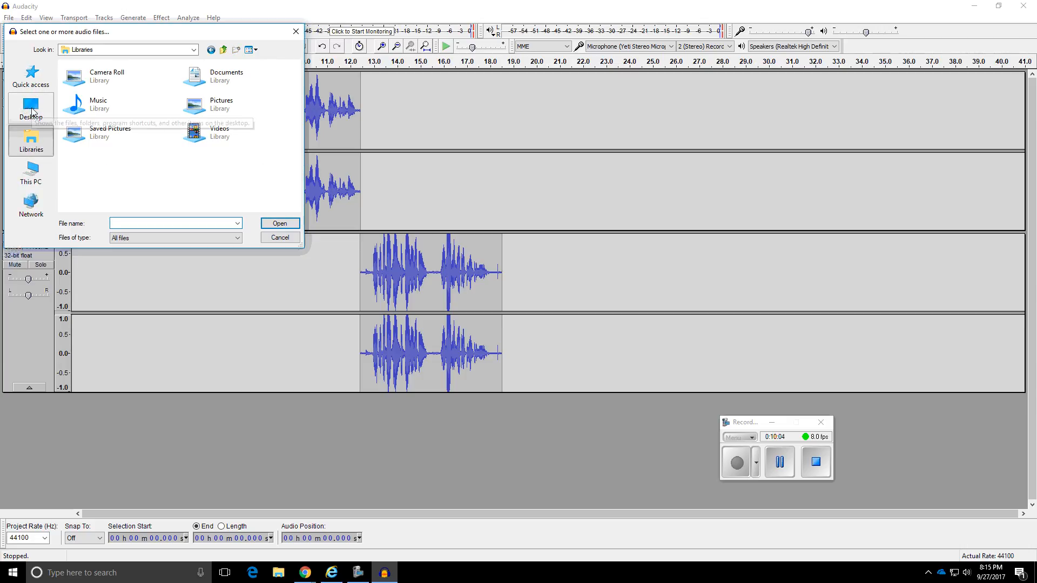
pyautogui.click(32, 112)
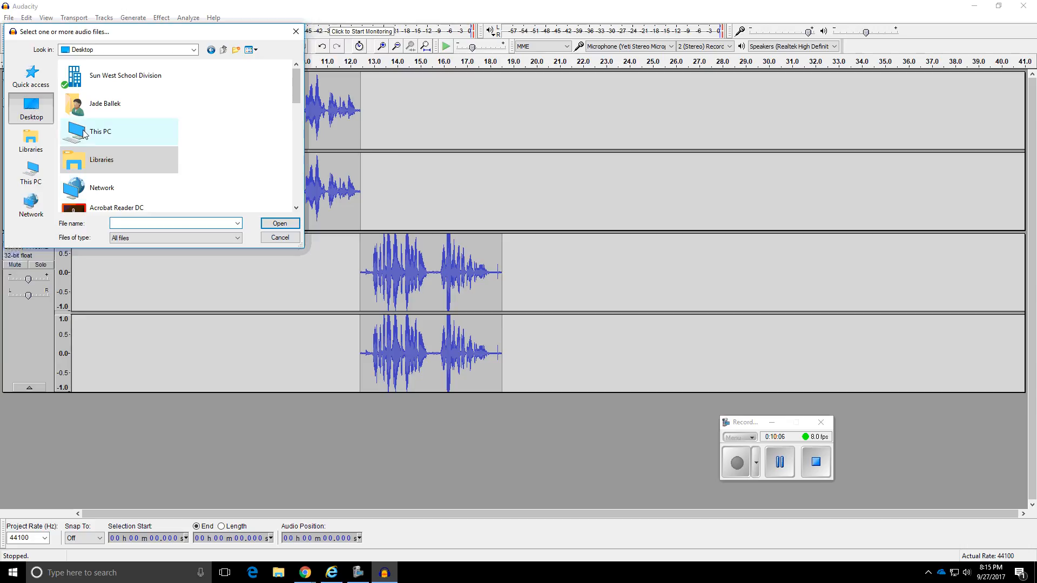
pyautogui.click(27, 168)
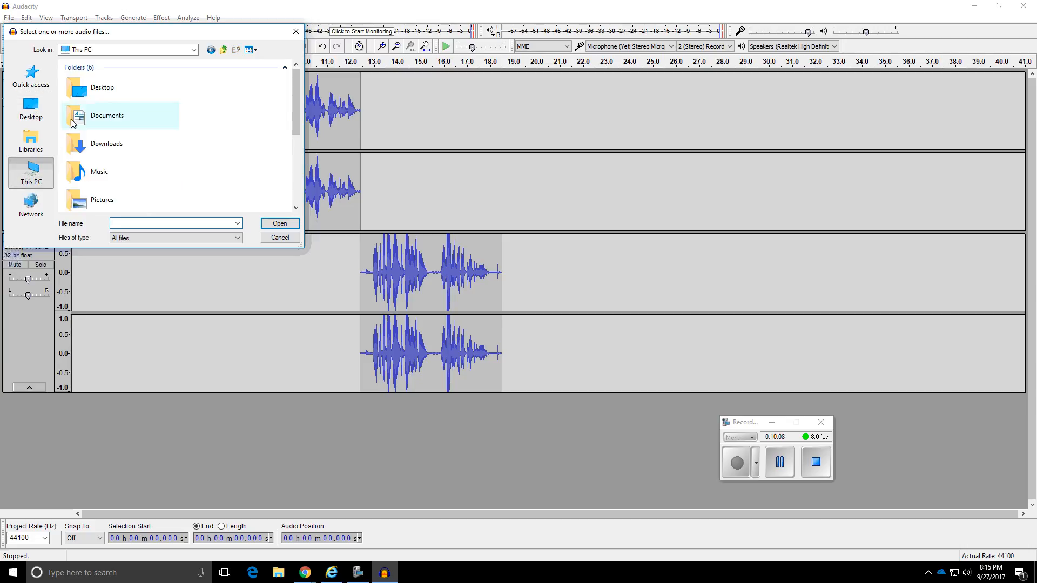
pyautogui.click(144, 140)
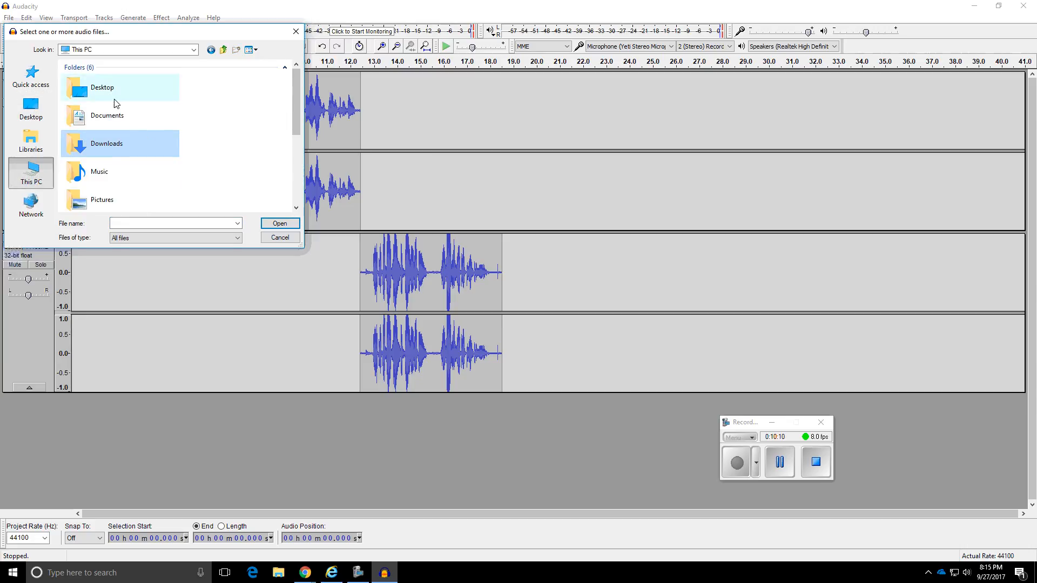
pyautogui.doubleClick(102, 144)
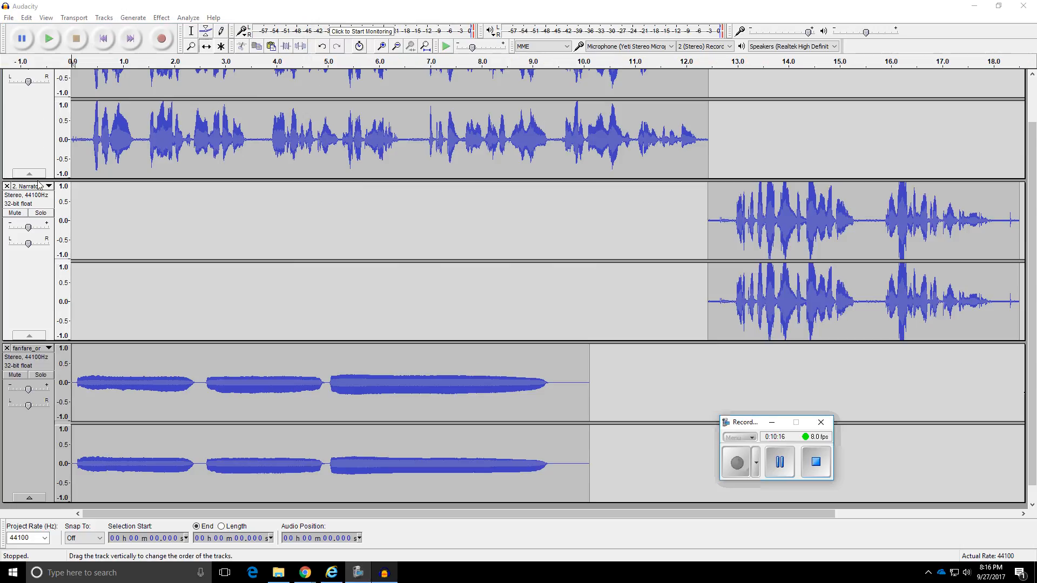
# Step: Mute both Narrator tracks so that only the fanfare track is audible
pyautogui.click(18, 213)
pyautogui.scroll(2, 19, 213)
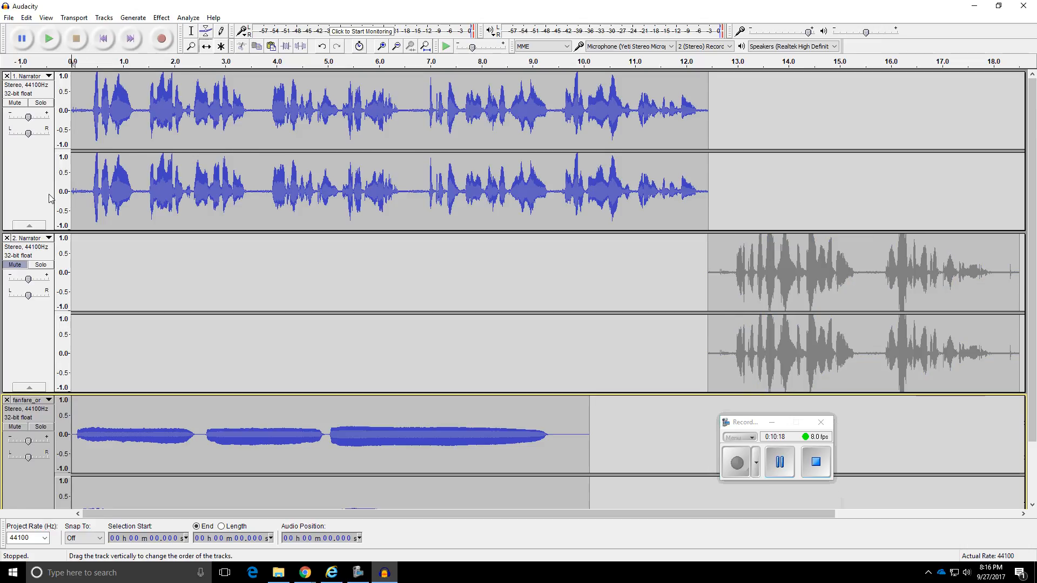
pyautogui.click(15, 103)
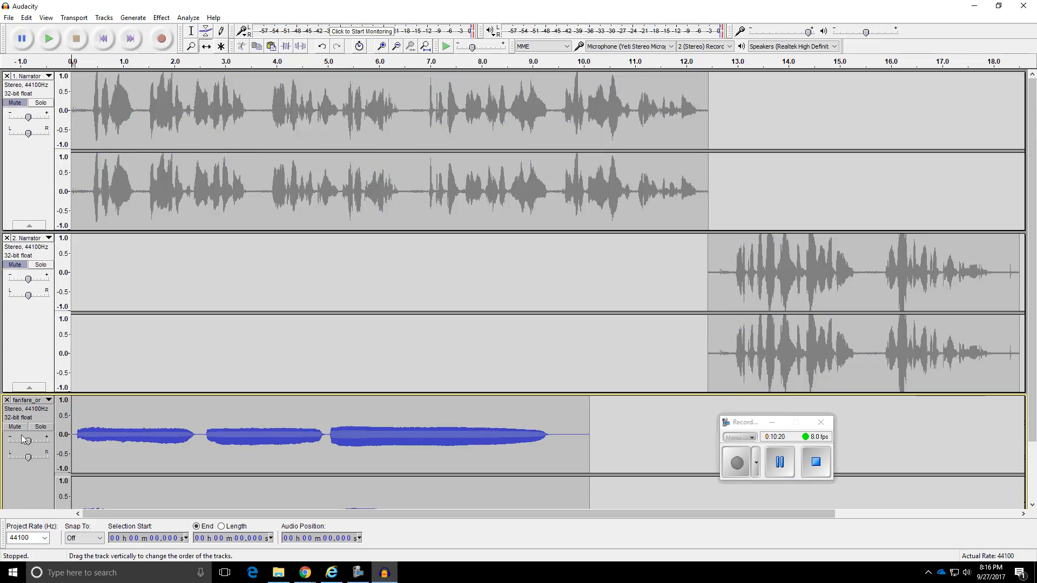
# Step: Play the imported fanfare from the beginning to hear its separate notes, and stop playback
pyautogui.click(46, 39)
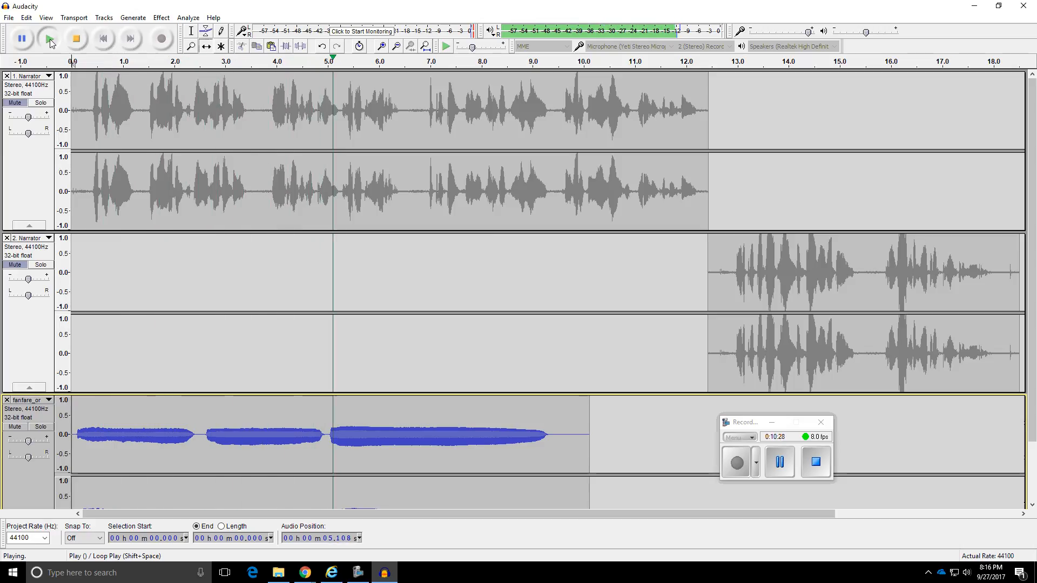
pyautogui.click(50, 39)
pyautogui.click(76, 44)
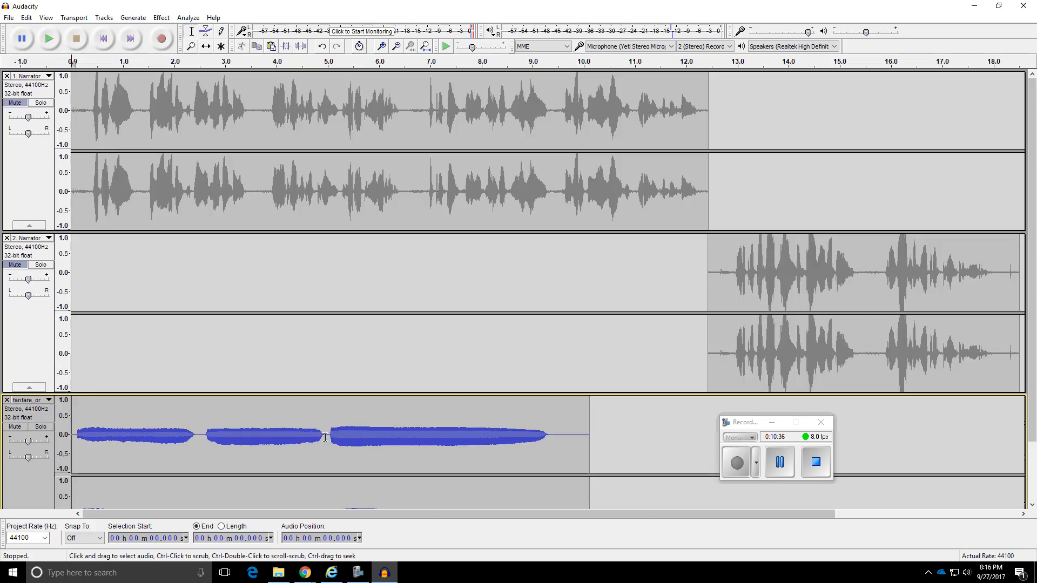
# Step: Cut the last section of the fanfare track, from about 4.98 s to its end at 10.11 s
pyautogui.moveTo(325, 437); pyautogui.dragTo(589, 437)
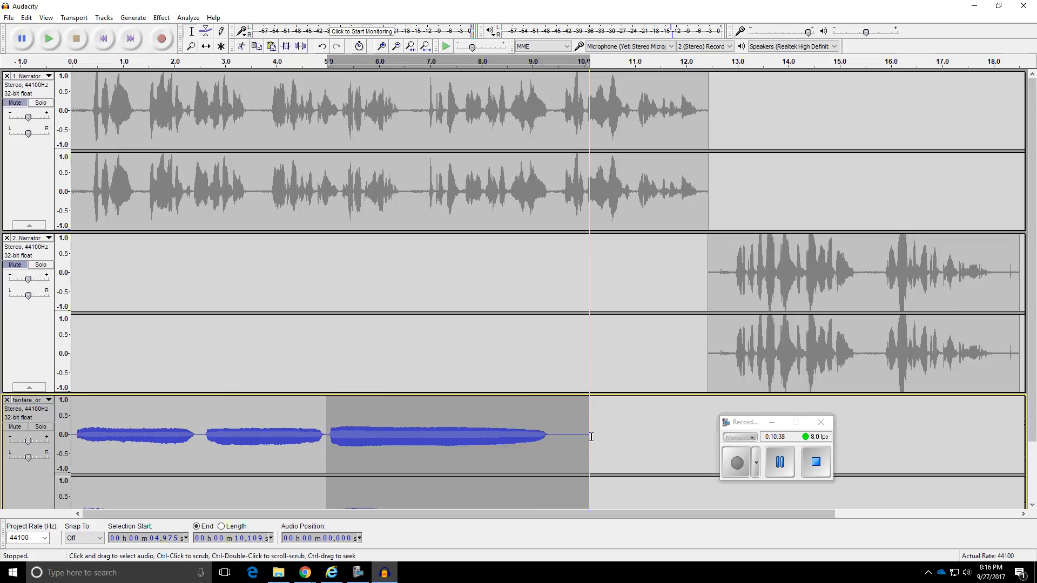
pyautogui.scroll(-1, 264, 118)
pyautogui.click(242, 47)
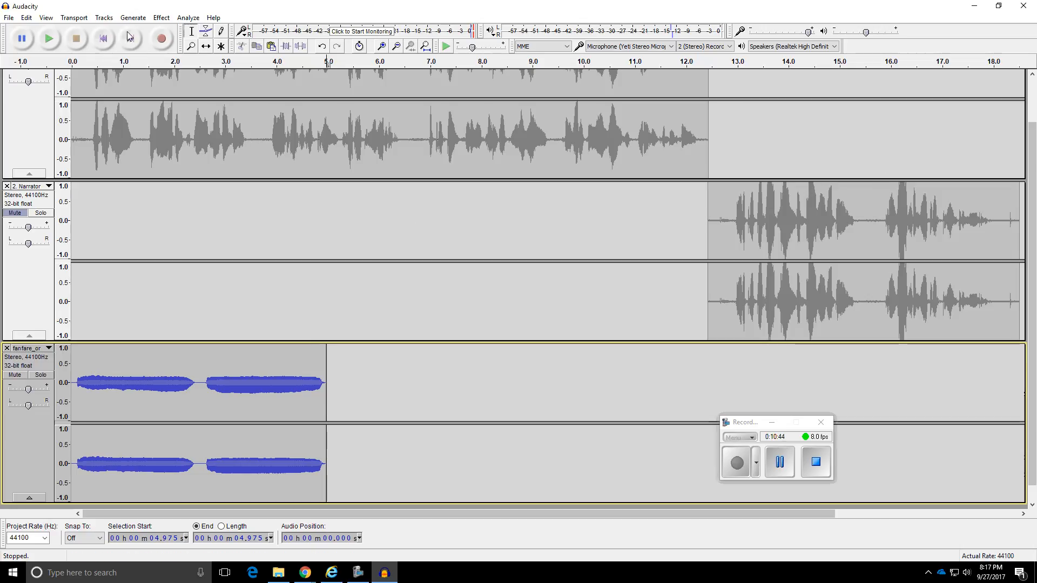
# Step: Move the fanfare clip to start at about 12 s, near the first narration's end, and the second Narrator clip to about 17.3 s
pyautogui.click(205, 46)
pyautogui.moveTo(180, 355); pyautogui.dragTo(811, 349)
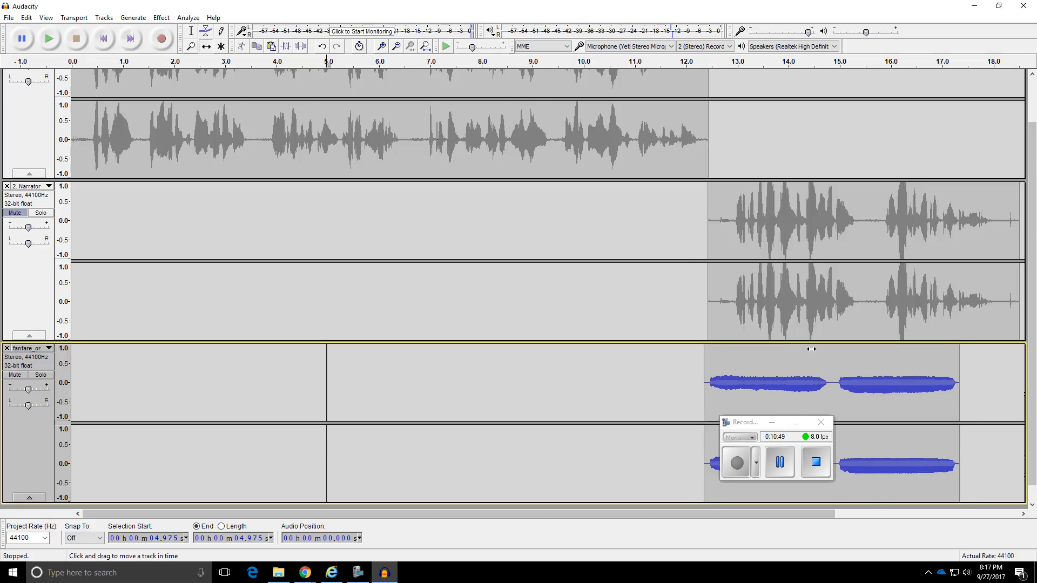
pyautogui.click(397, 47)
pyautogui.click(397, 47)
pyautogui.moveTo(262, 195); pyautogui.dragTo(329, 204)
pyautogui.moveTo(259, 358)
pyautogui.mouseDown()
pyautogui.moveTo(241, 359)
pyautogui.moveTo(255, 362)
pyautogui.mouseUp()
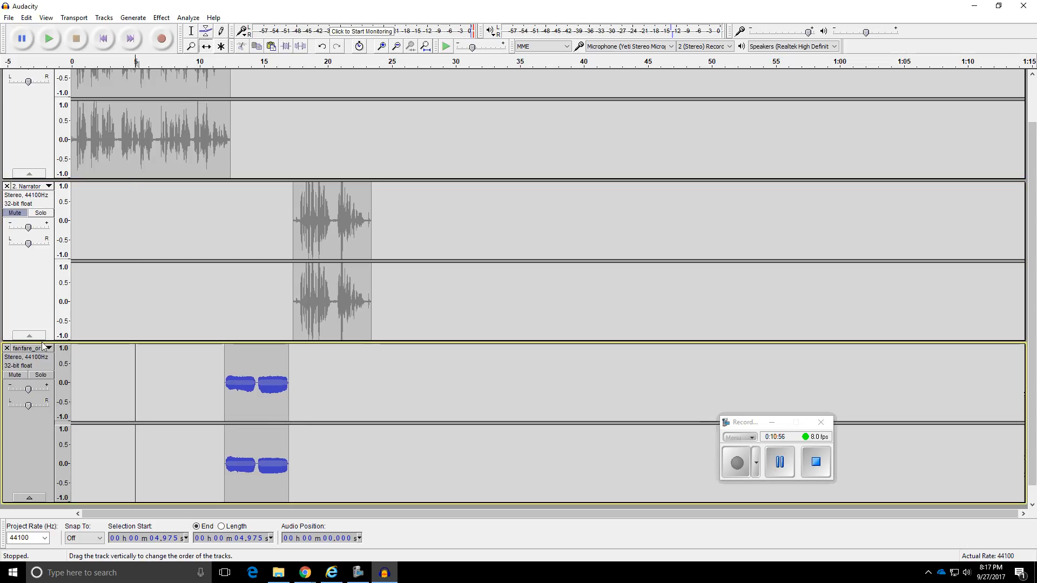
# Step: Unmute both Narrator tracks, then play the mix from about 10 s to check the transitions and stop playback
pyautogui.click(11, 213)
pyautogui.scroll(2, 11, 214)
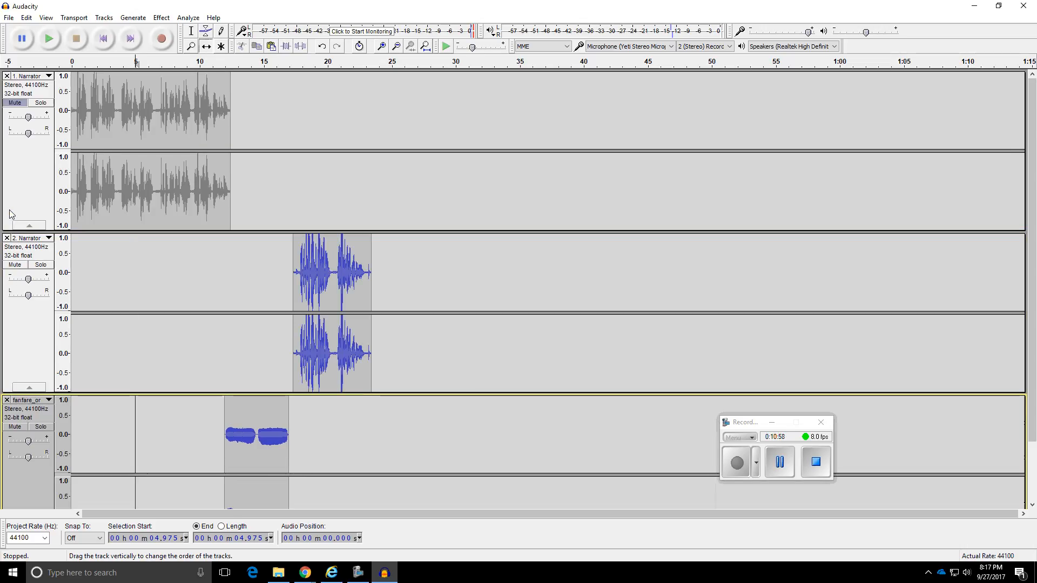
pyautogui.click(13, 103)
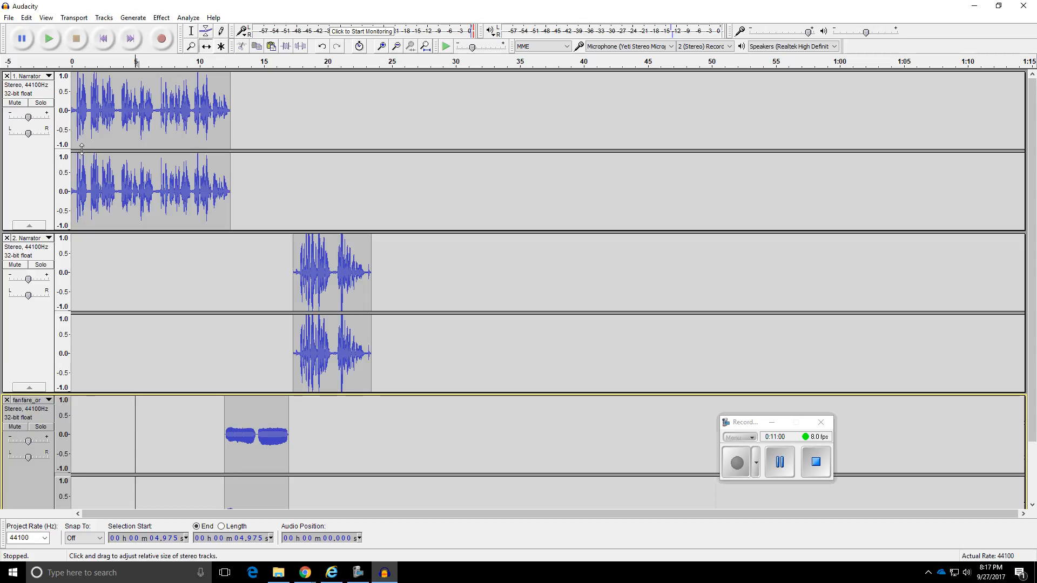
pyautogui.click(200, 61)
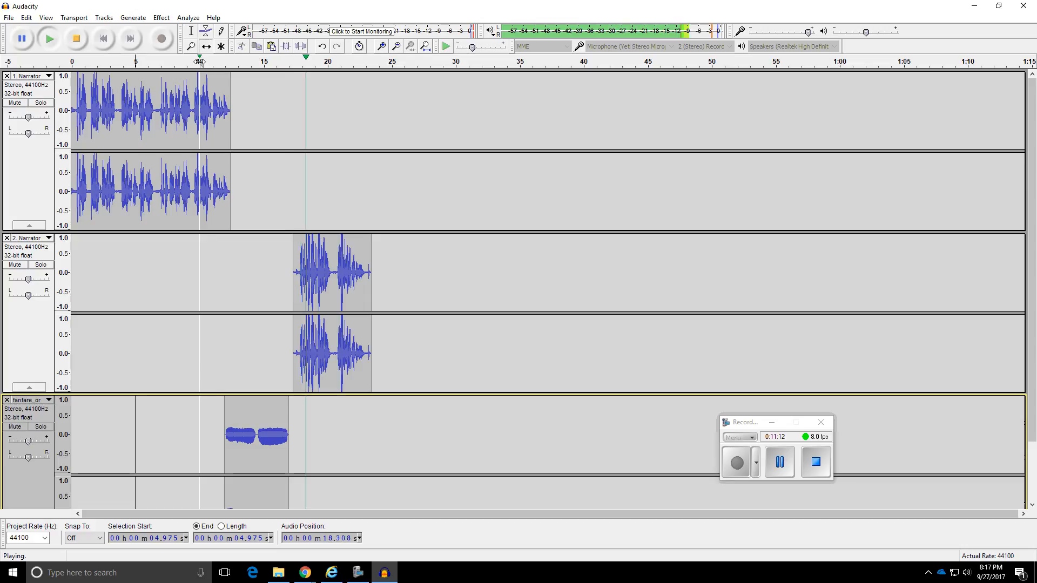
pyautogui.click(70, 45)
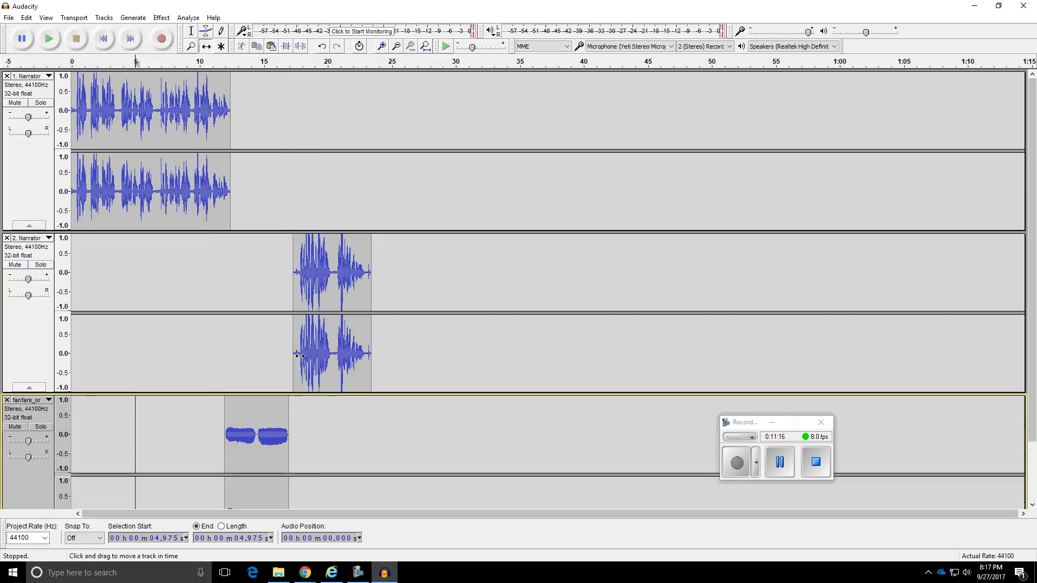
# Step: Slide the second Narrator clip earlier so that it starts right where the fanfare clip ends, at about 17 s
pyautogui.moveTo(299, 356); pyautogui.dragTo(290, 448)
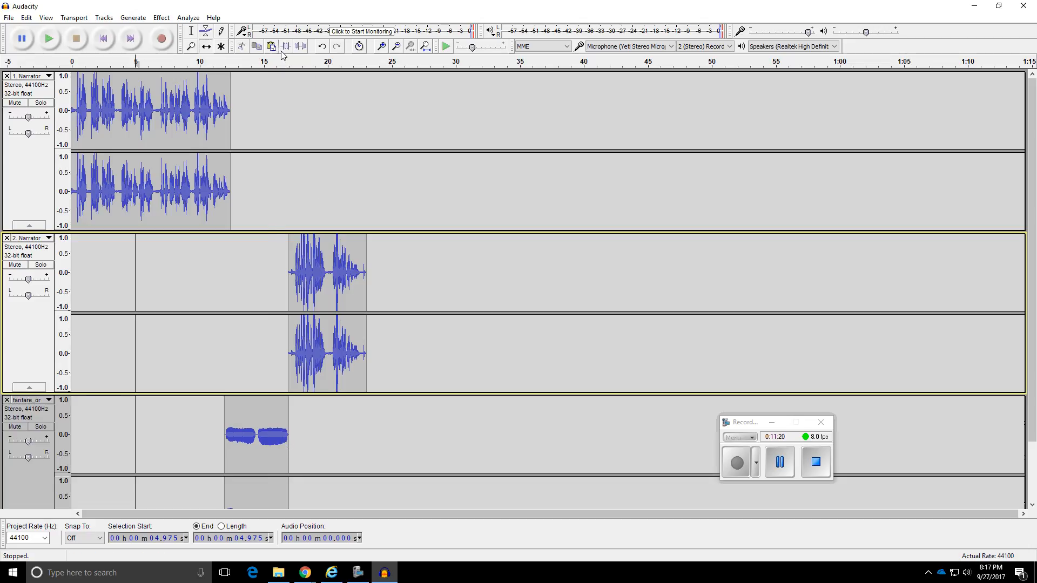
pyautogui.click(381, 47)
pyautogui.click(382, 47)
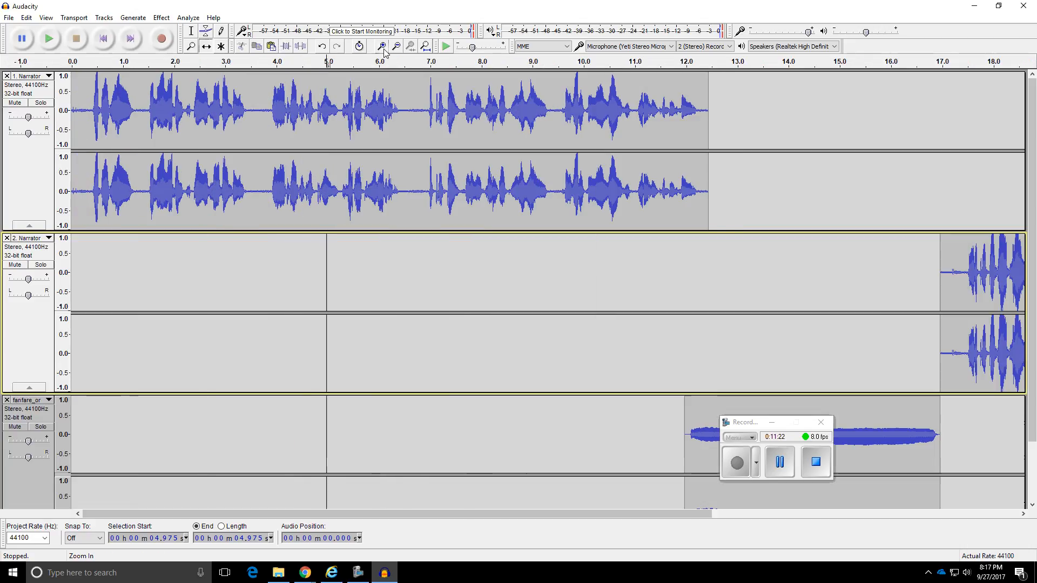
pyautogui.moveTo(430, 514); pyautogui.dragTo(646, 513)
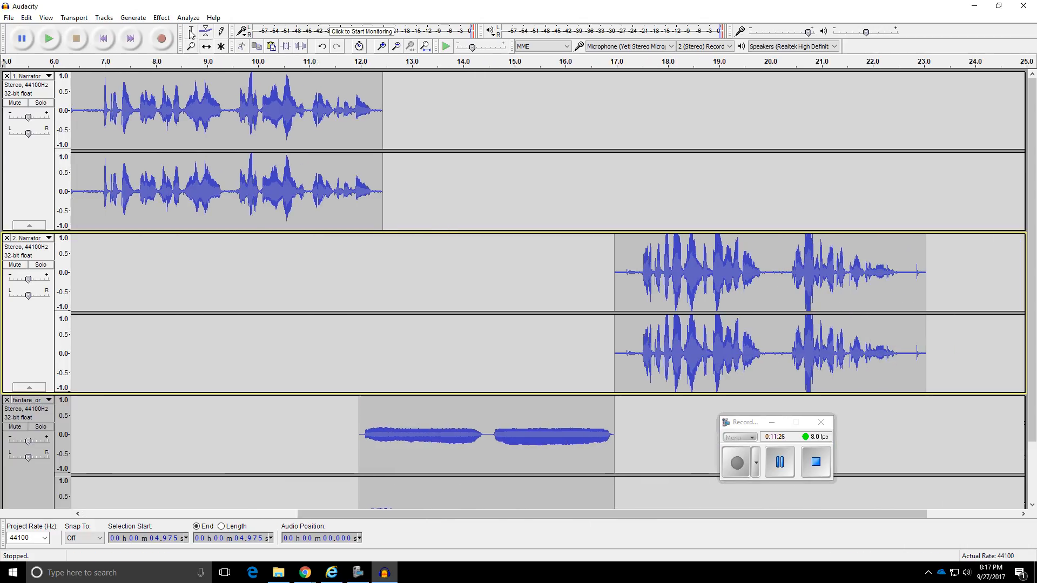
# Step: Apply a Fade Out to the end of the fanfare clip, from about 16.58 s to 16.96 s
pyautogui.moveTo(595, 445); pyautogui.dragTo(615, 445)
pyautogui.scroll(-1, 356, 260)
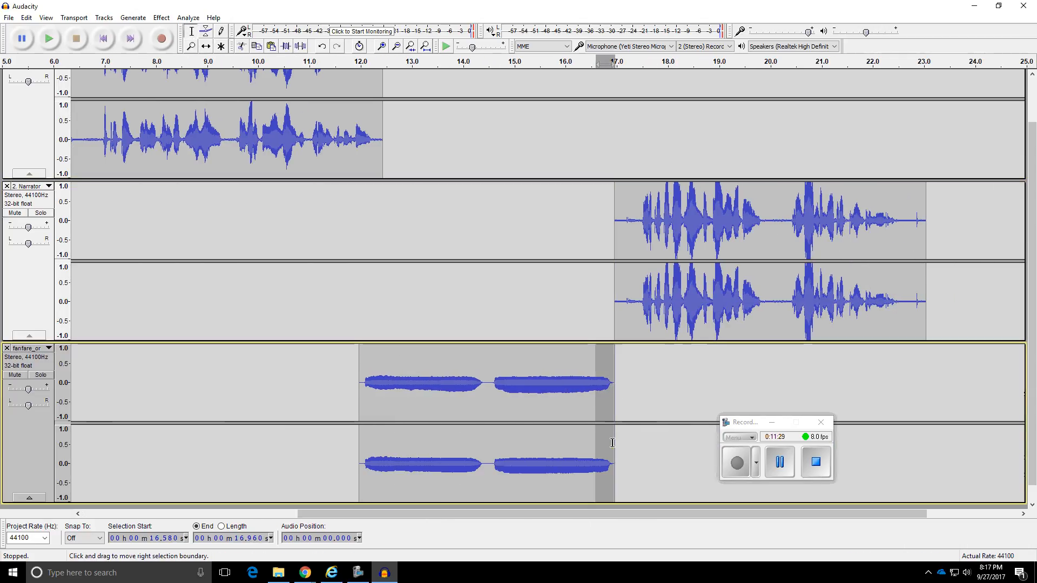
pyautogui.click(163, 18)
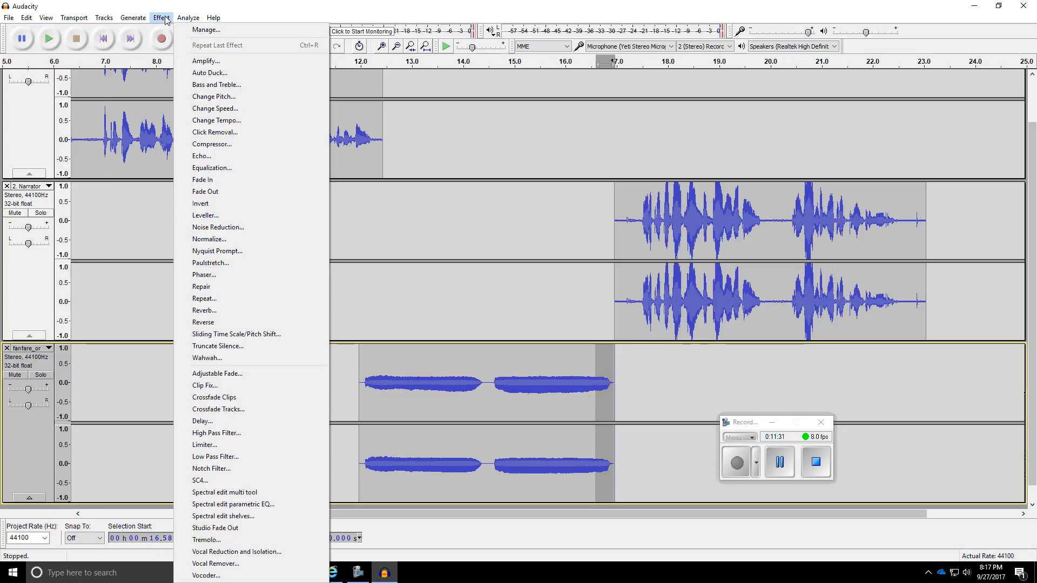
pyautogui.click(213, 192)
# Step: Try a Fade Out on the fanfare clip's opening, from about 11.91 s to 12.48 s, and undo it
pyautogui.moveTo(385, 383); pyautogui.dragTo(356, 386)
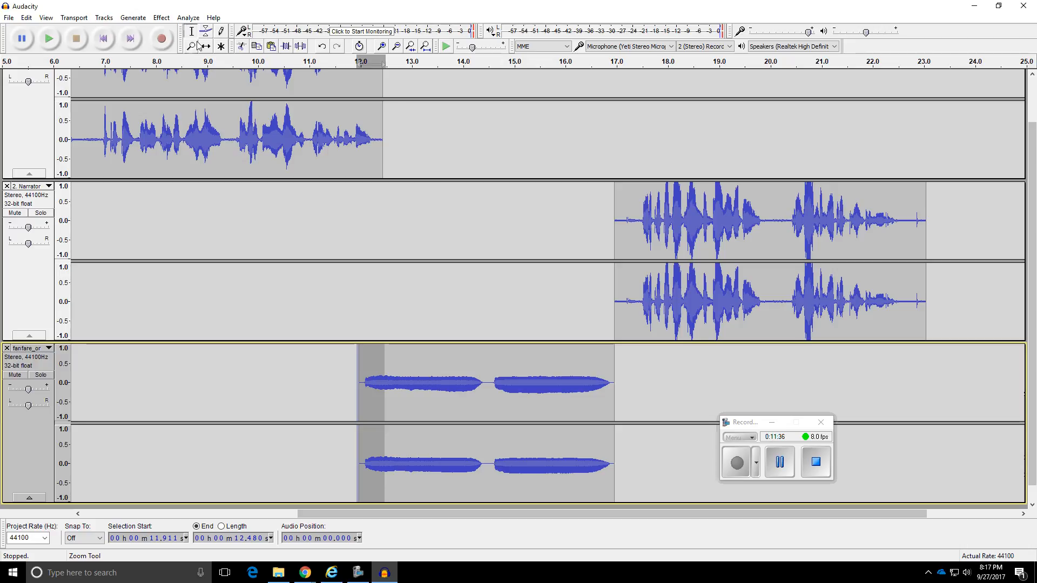
pyautogui.click(161, 17)
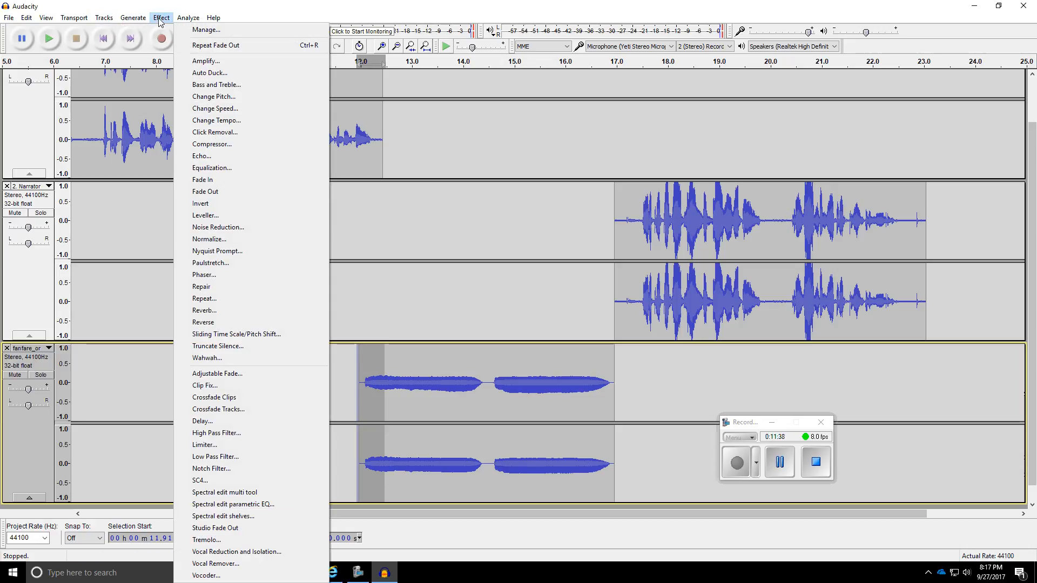
pyautogui.click(210, 192)
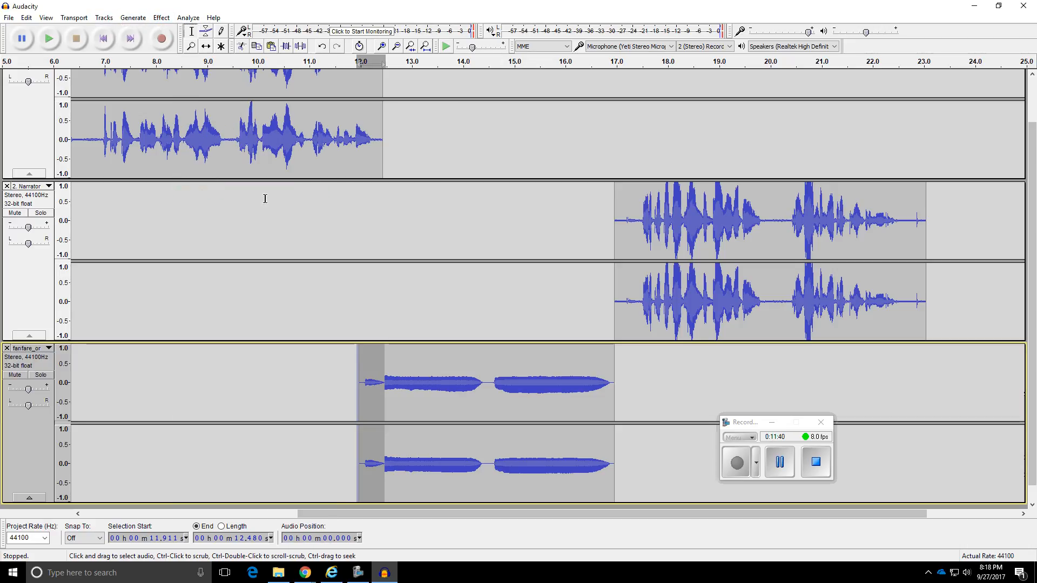
pyautogui.click(161, 17)
pyautogui.click(422, 221)
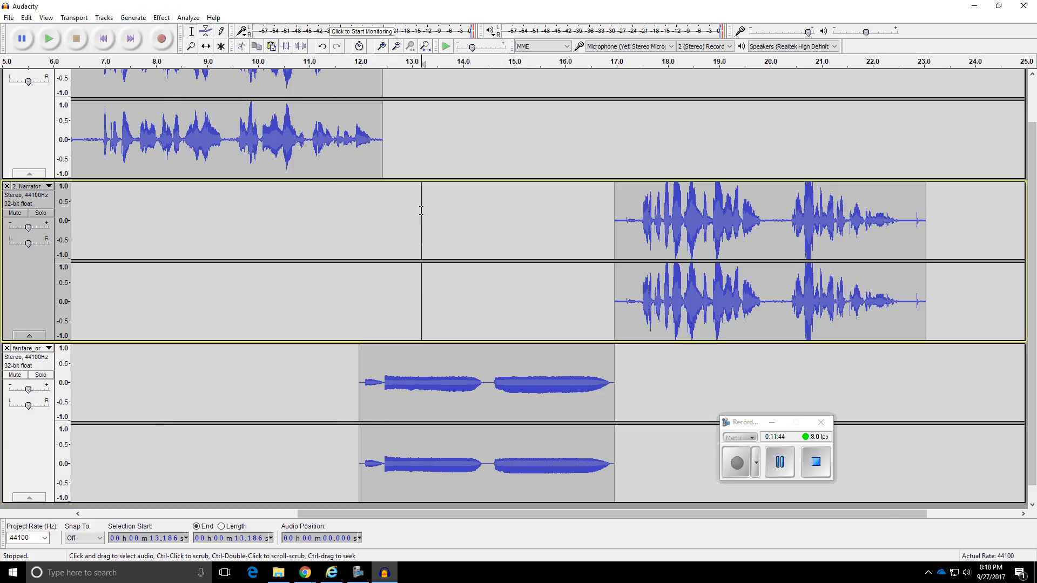
pyautogui.click(323, 46)
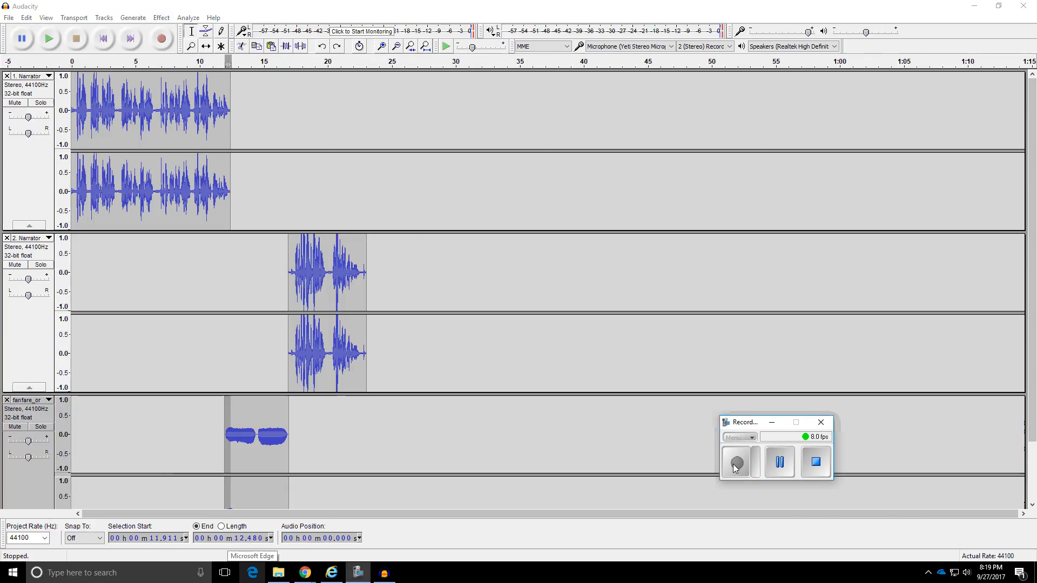
# Step: Apply a Fade In to the fanfare clip's opening, from about 11.91 s to 12.48 s, and clear the selection
pyautogui.click(160, 17)
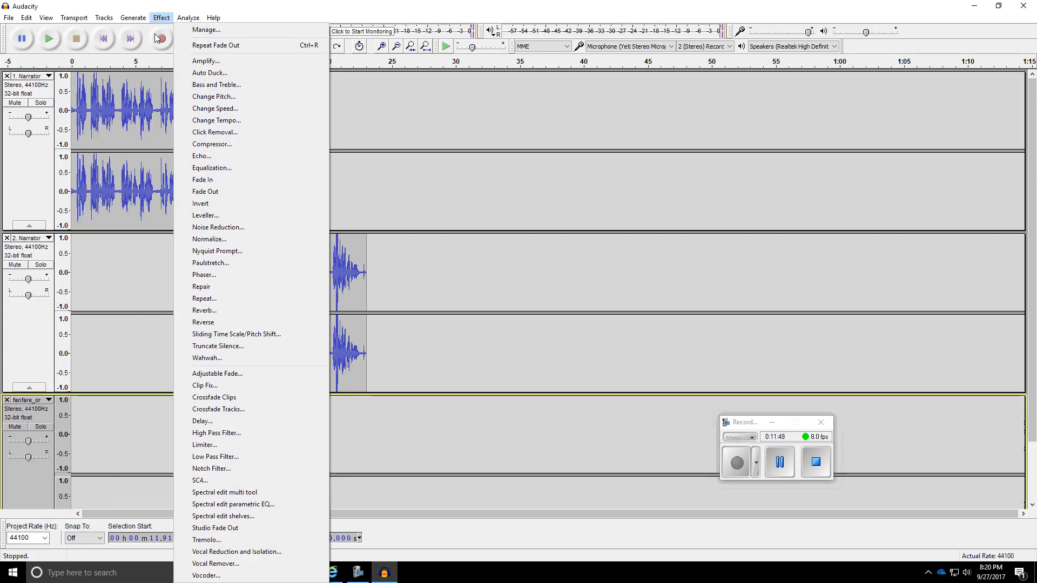
pyautogui.click(210, 191)
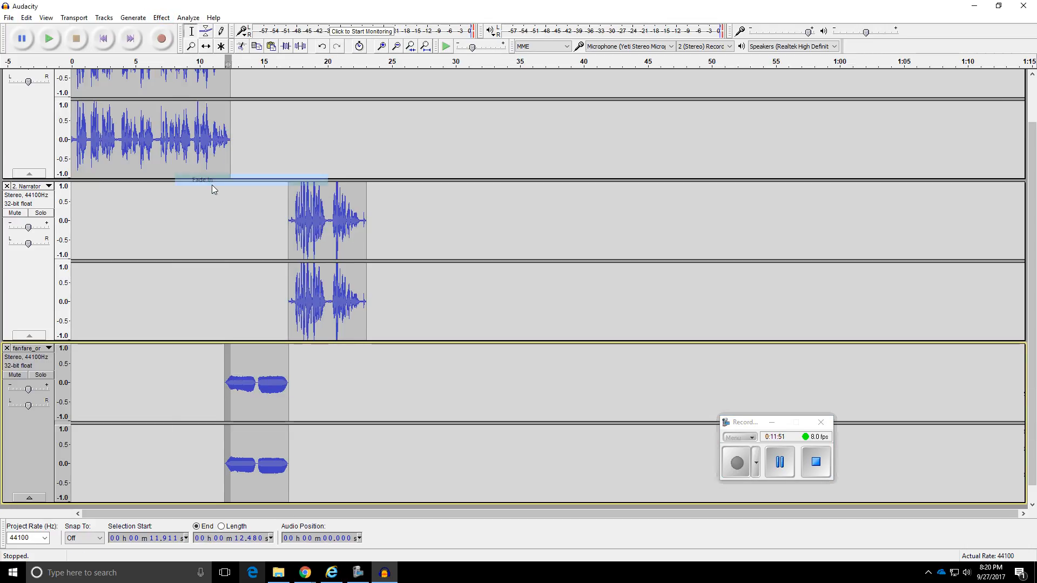
pyautogui.click(259, 414)
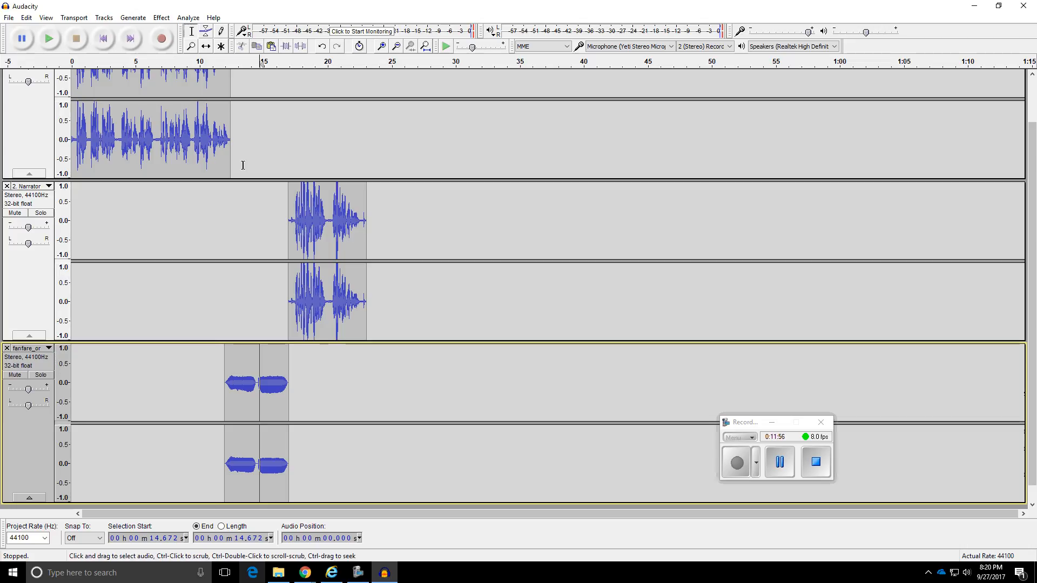
# Step: Reduce the height of both Narrator tracks and the fanfare track so that all three fit in view together
pyautogui.click(382, 46)
pyautogui.scroll(-2, 419, 185)
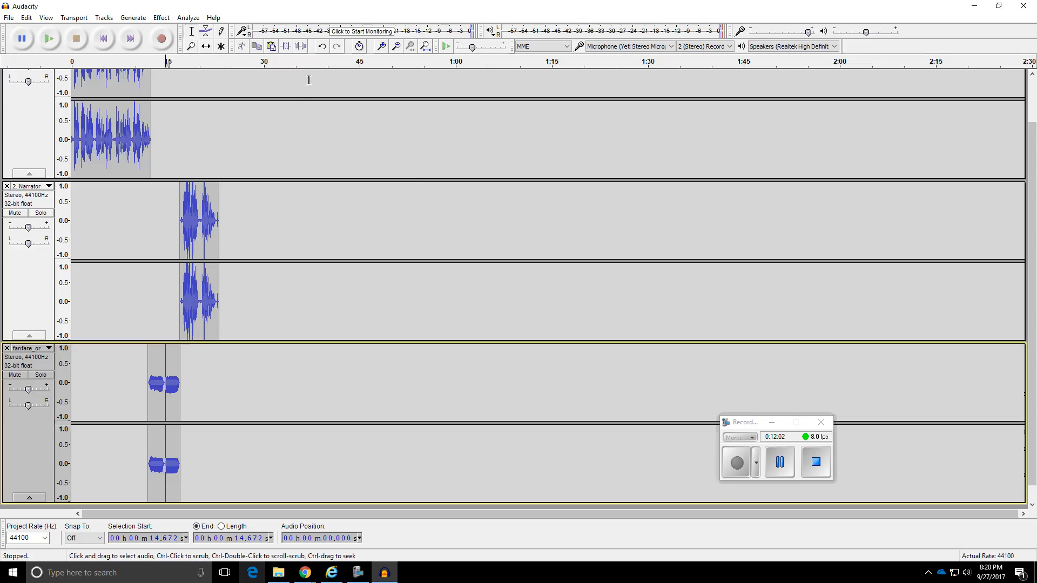
pyautogui.scroll(1, 309, 80)
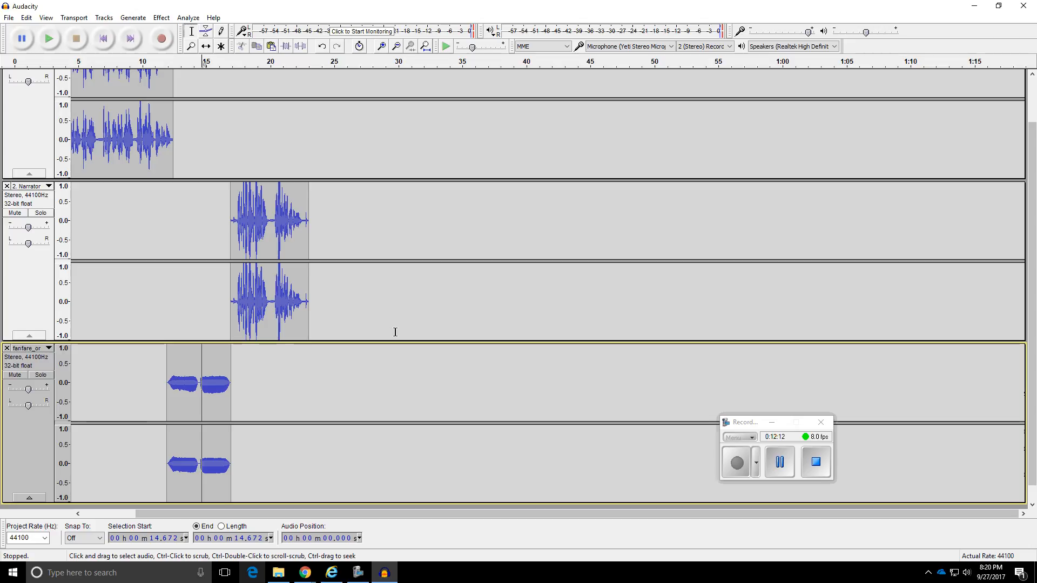
pyautogui.click(353, 181)
pyautogui.scroll(2, 353, 157)
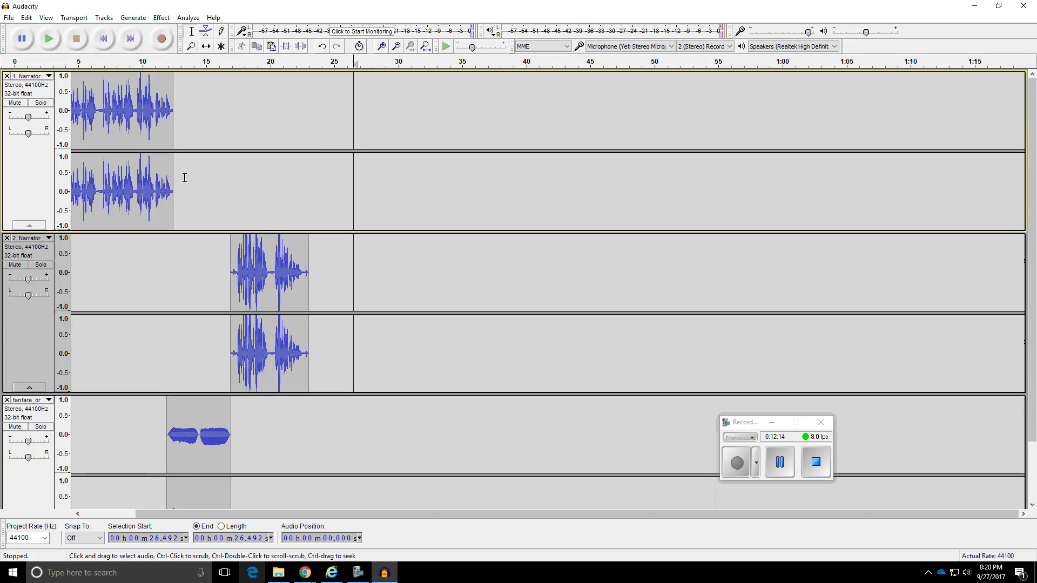
pyautogui.moveTo(91, 235); pyautogui.dragTo(95, 203)
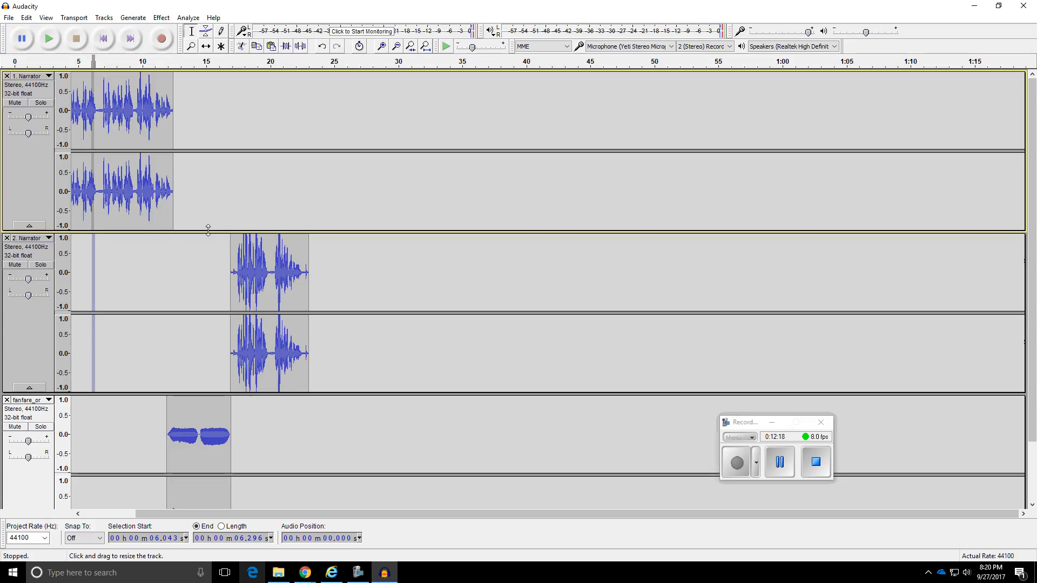
pyautogui.moveTo(208, 231); pyautogui.dragTo(223, 150)
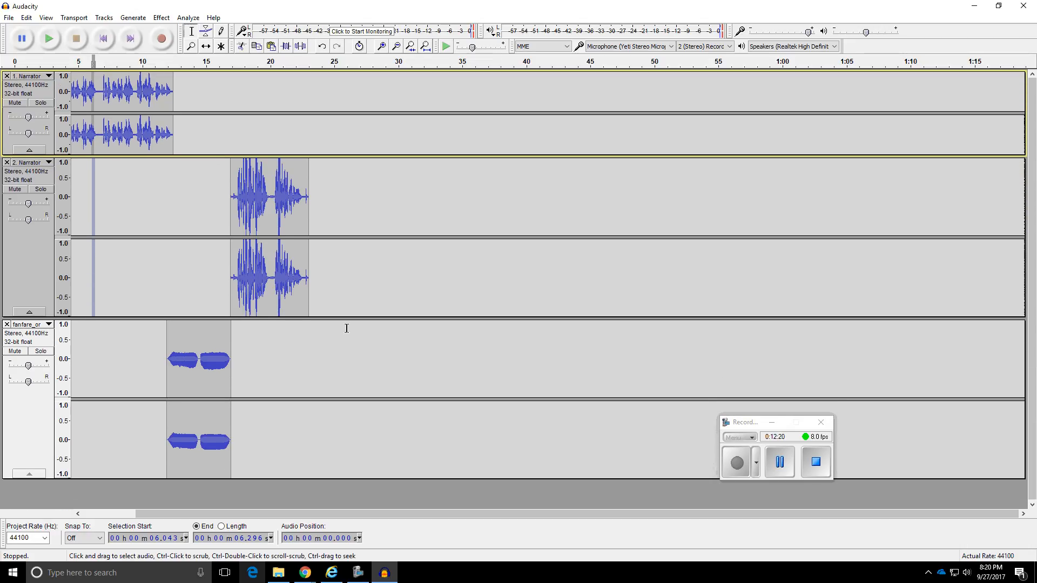
pyautogui.moveTo(347, 317); pyautogui.dragTo(353, 229)
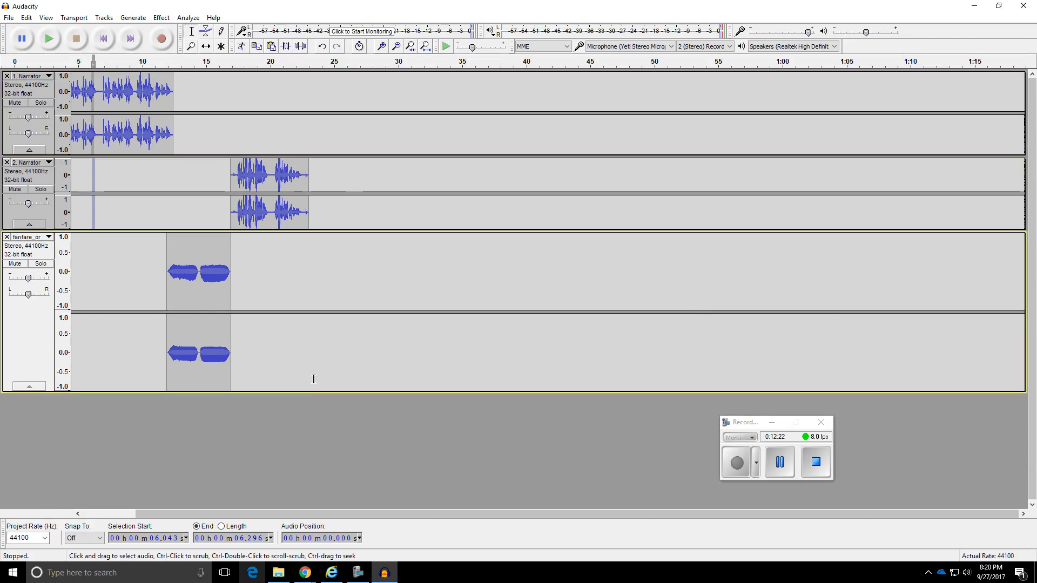
pyautogui.moveTo(313, 386); pyautogui.dragTo(314, 316)
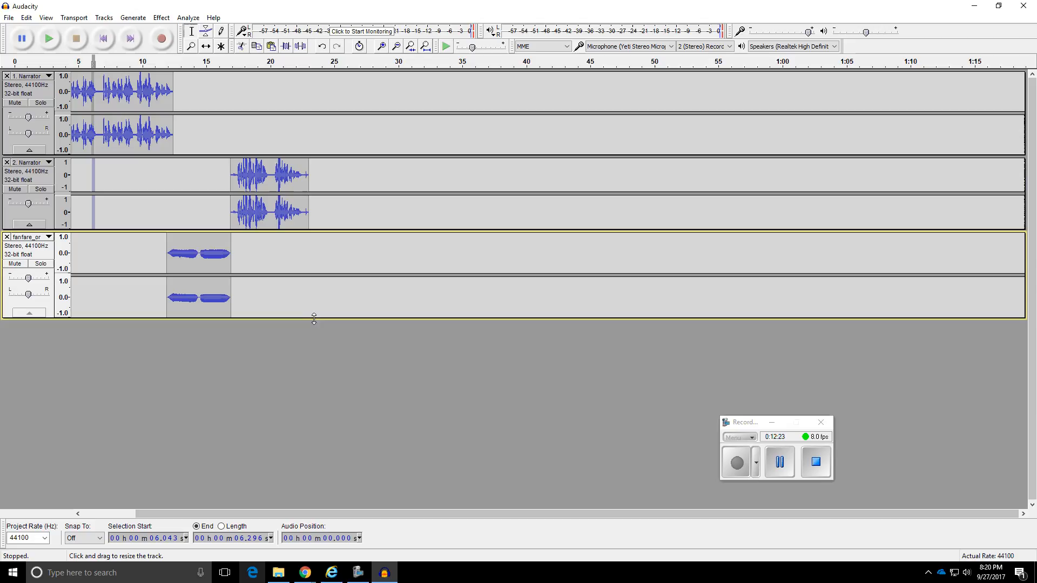
pyautogui.click(319, 350)
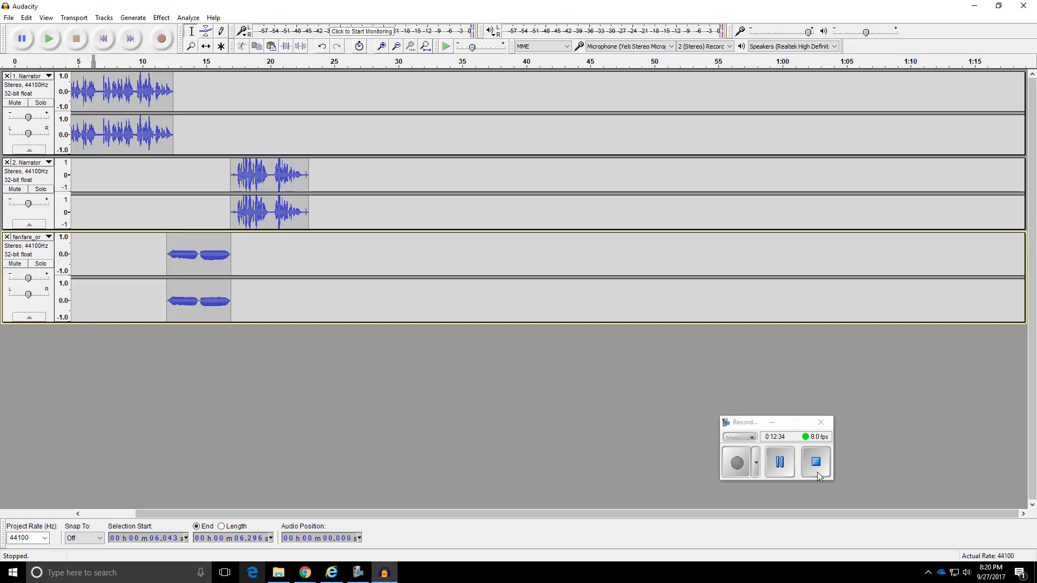
pyautogui.click(779, 469)
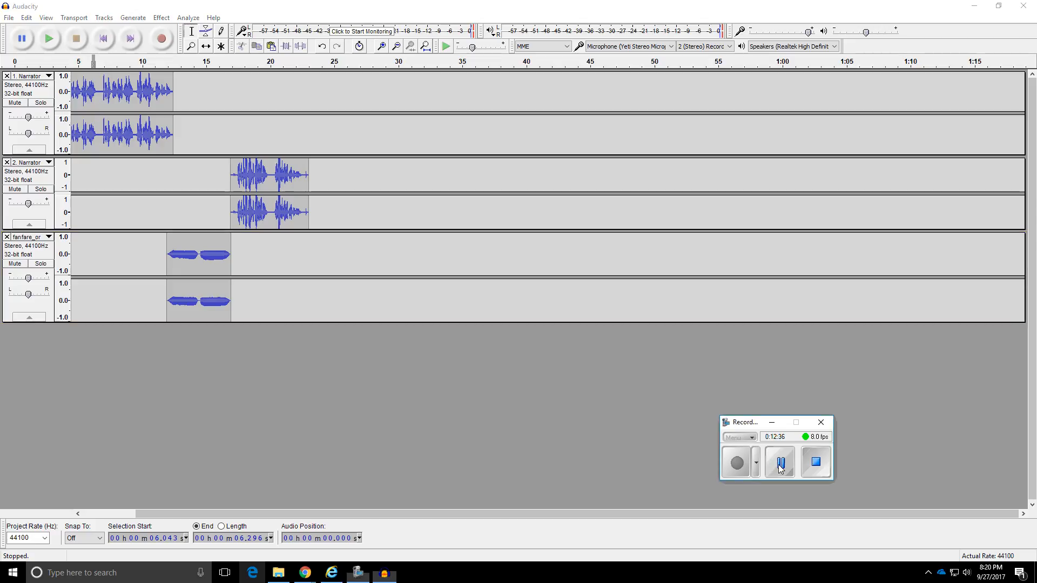
# Step: Set up an audio export of the whole mix in the MP3 Files format with the file name Audacity Sample
pyautogui.click(13, 18)
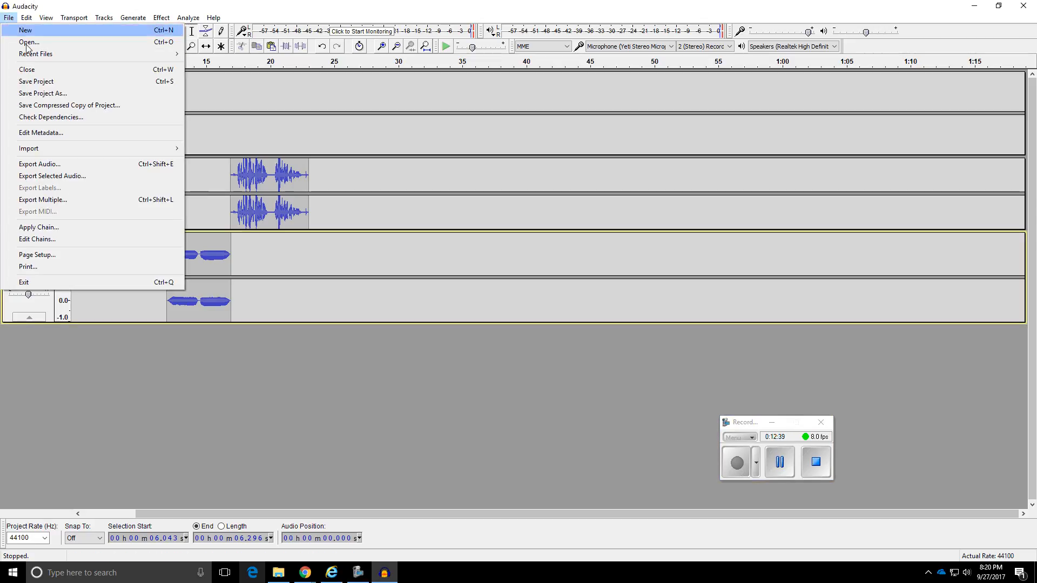
pyautogui.click(51, 166)
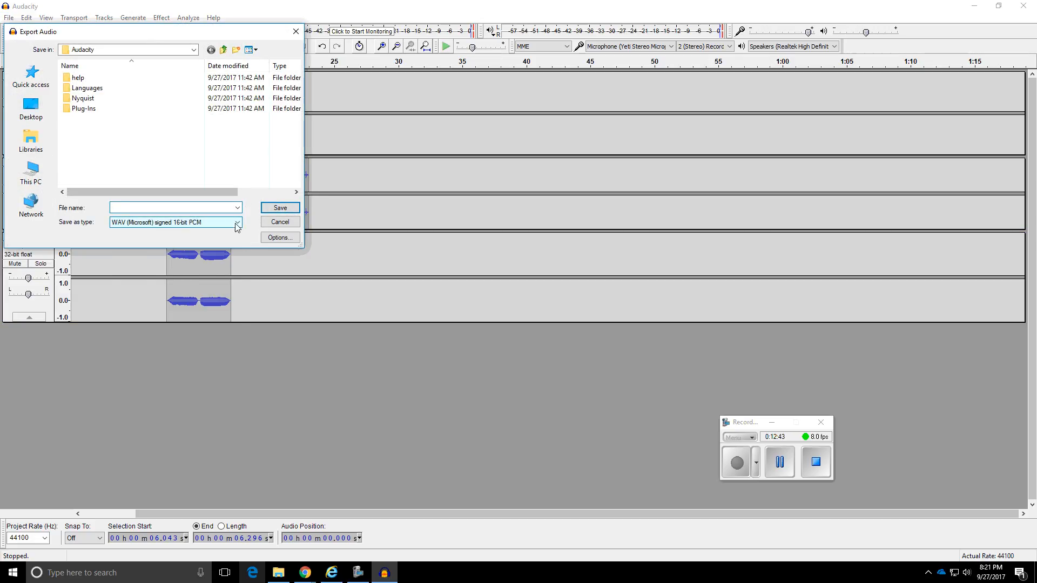
pyautogui.click(237, 224)
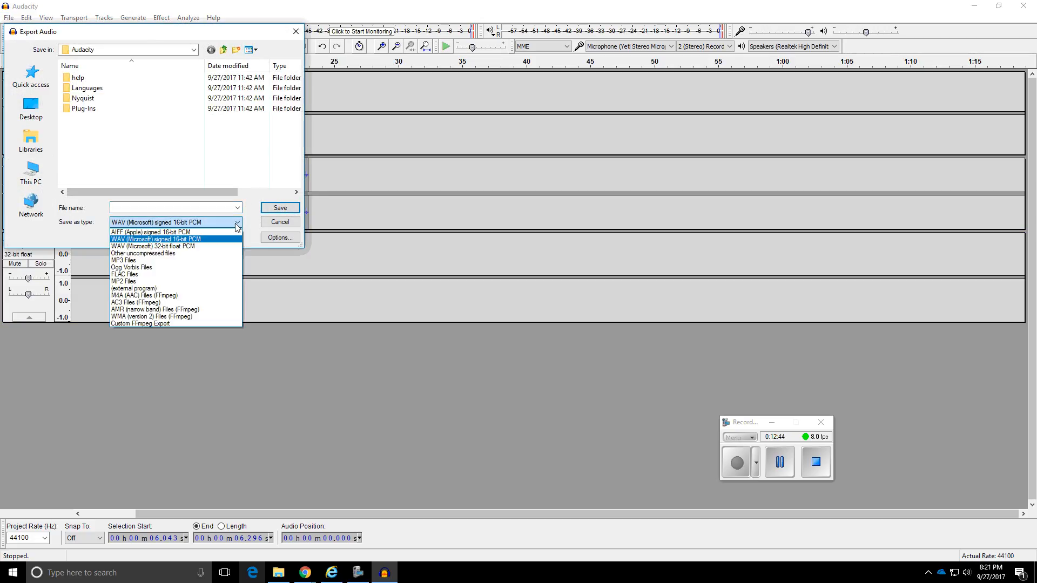
pyautogui.click(203, 260)
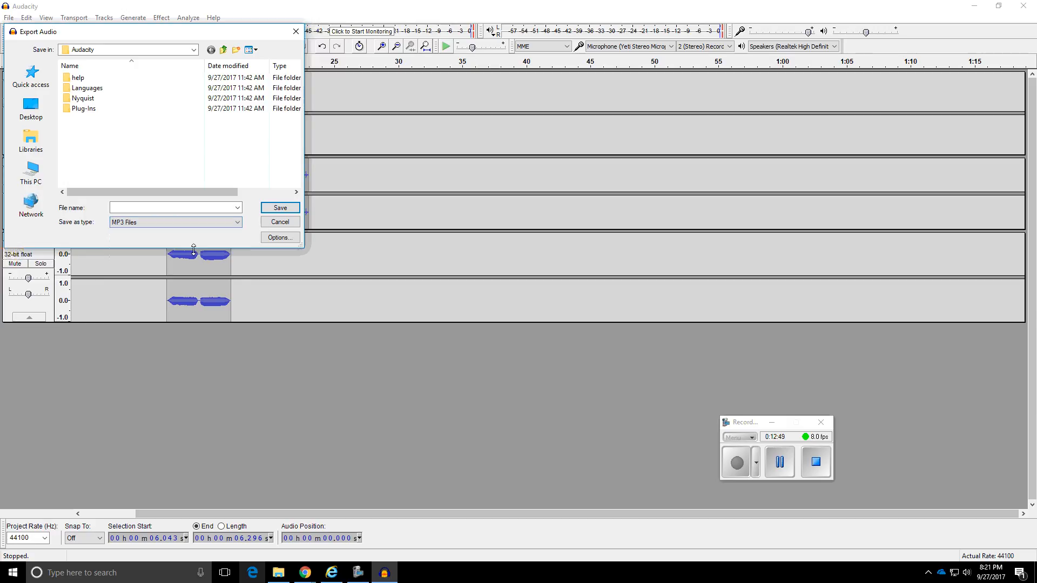
pyautogui.click(127, 207)
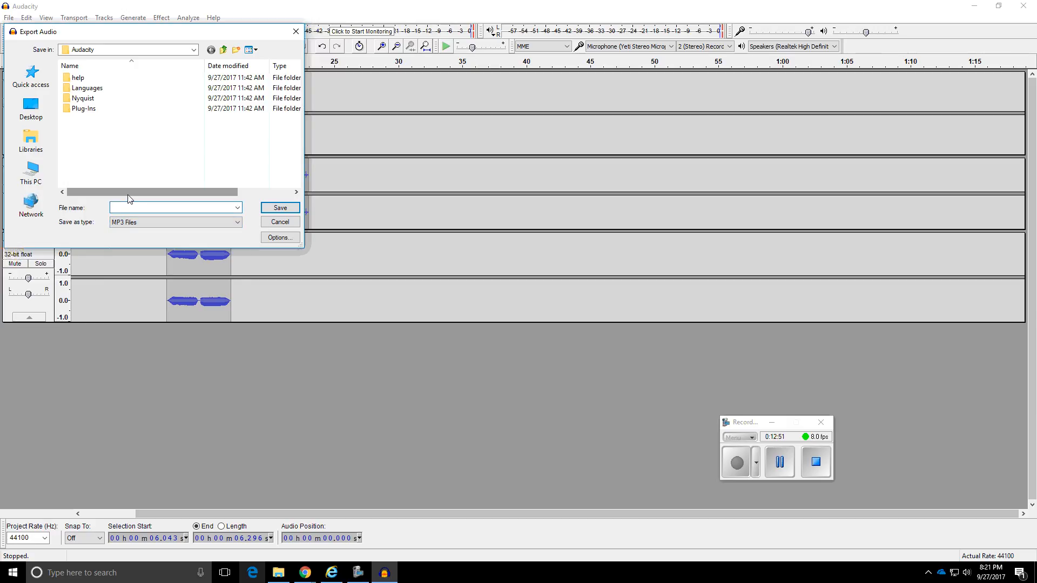
pyautogui.write('Audac')
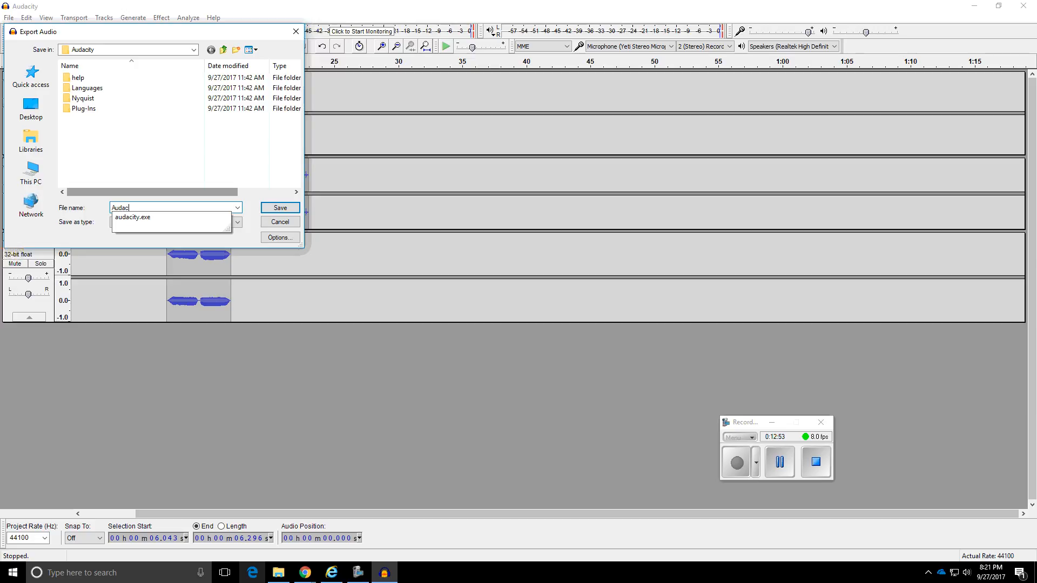
pyautogui.write('ity Sample')
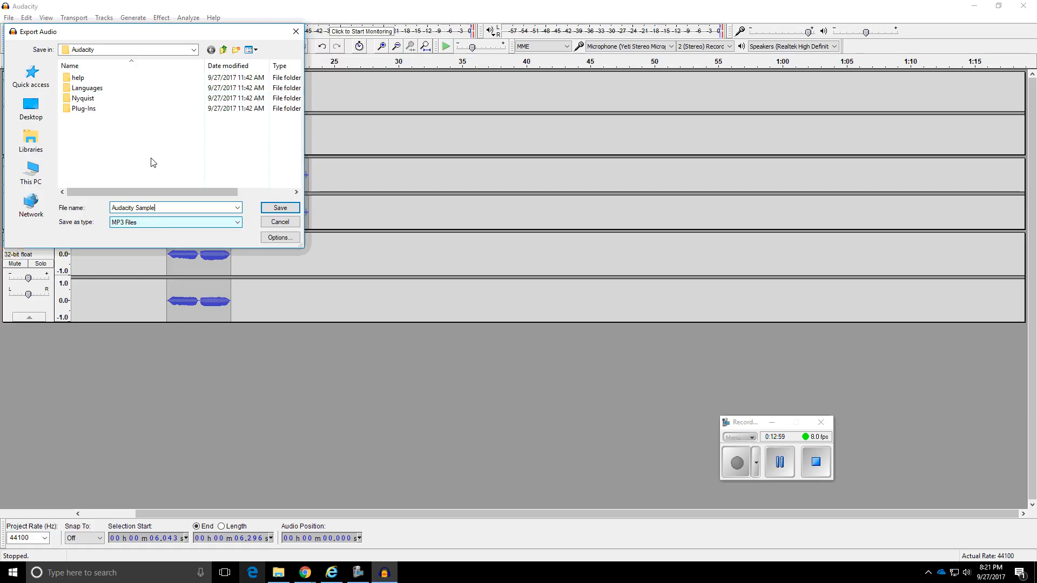
# Step: Try to save the MP3 export to the Desktop, cancelling it before the stereo mixdown
pyautogui.click(194, 49)
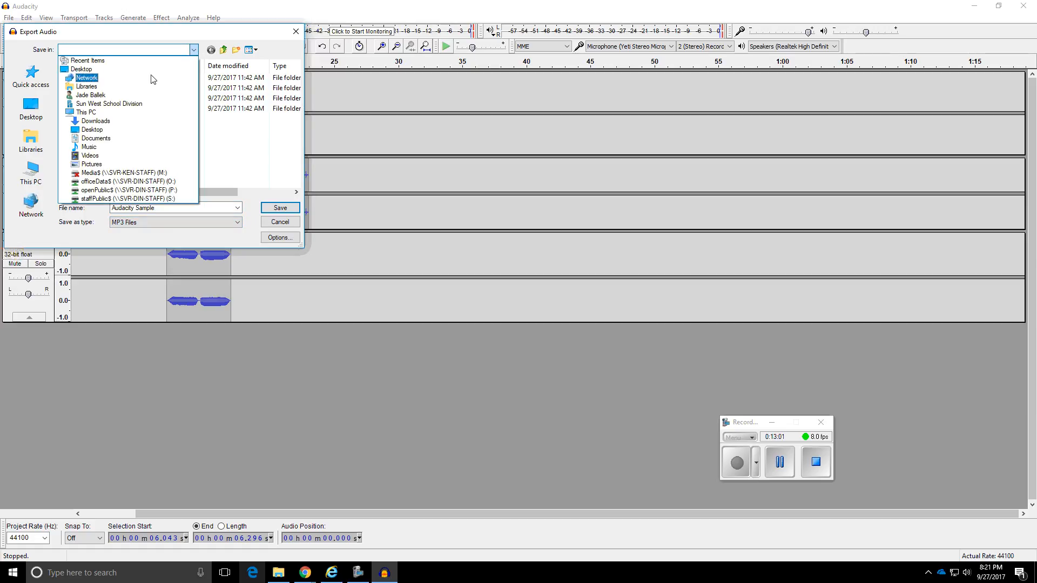
pyautogui.click(125, 71)
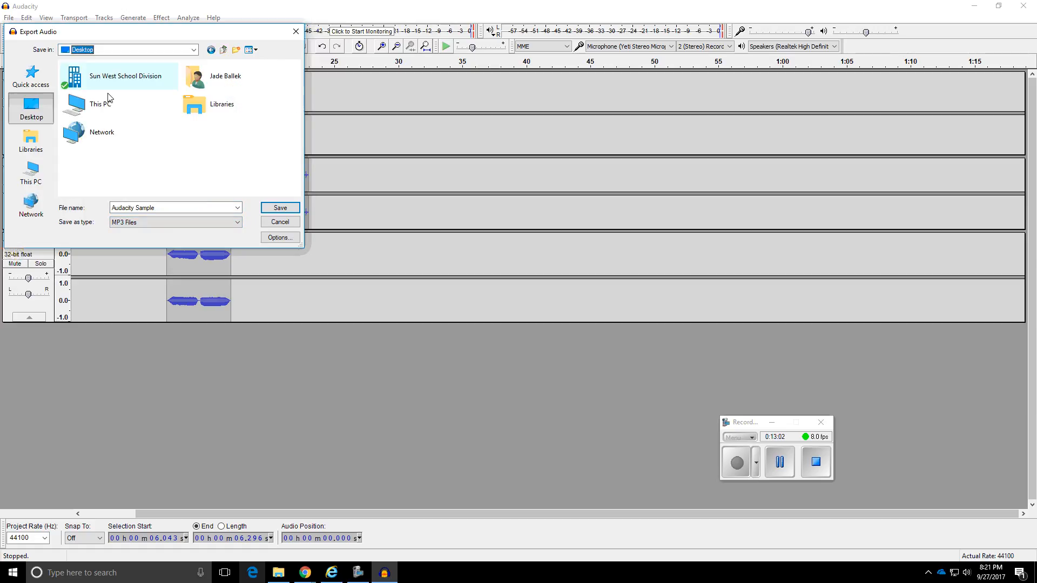
pyautogui.click(280, 207)
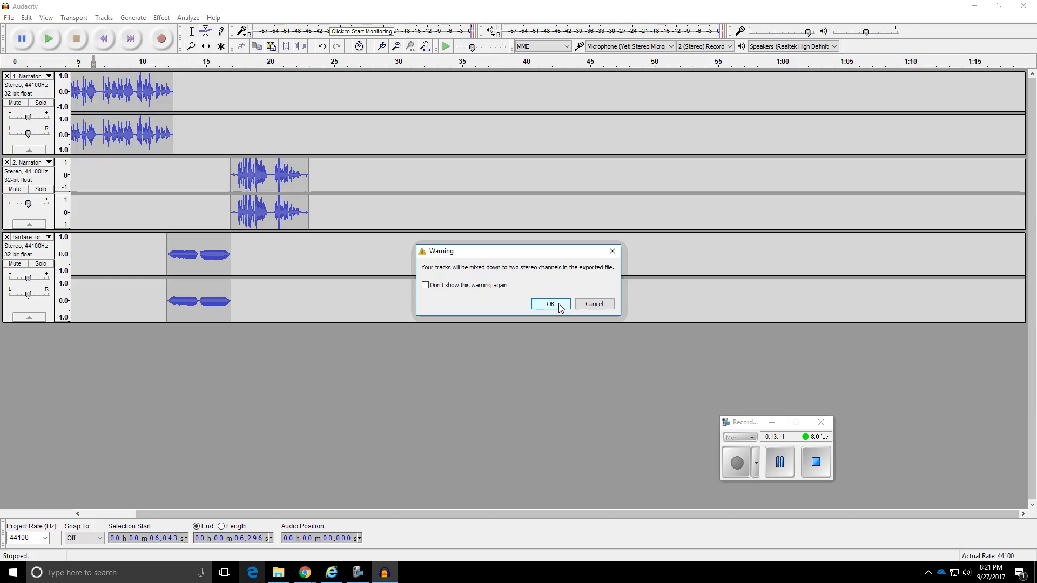
pyautogui.click(600, 307)
# Step: Try to save the work as an Audacity project and dismiss the save
pyautogui.click(9, 19)
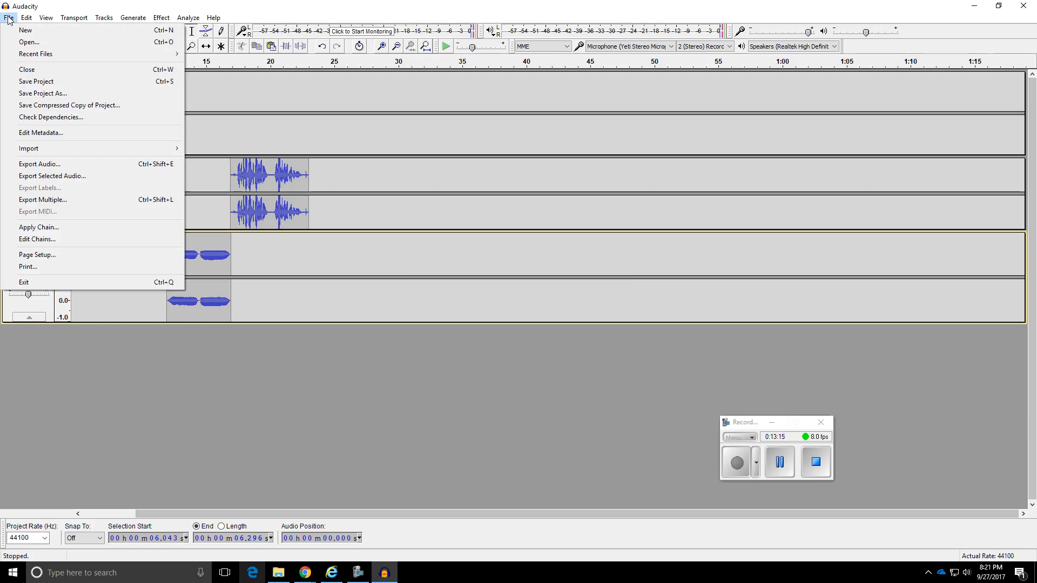
pyautogui.click(33, 81)
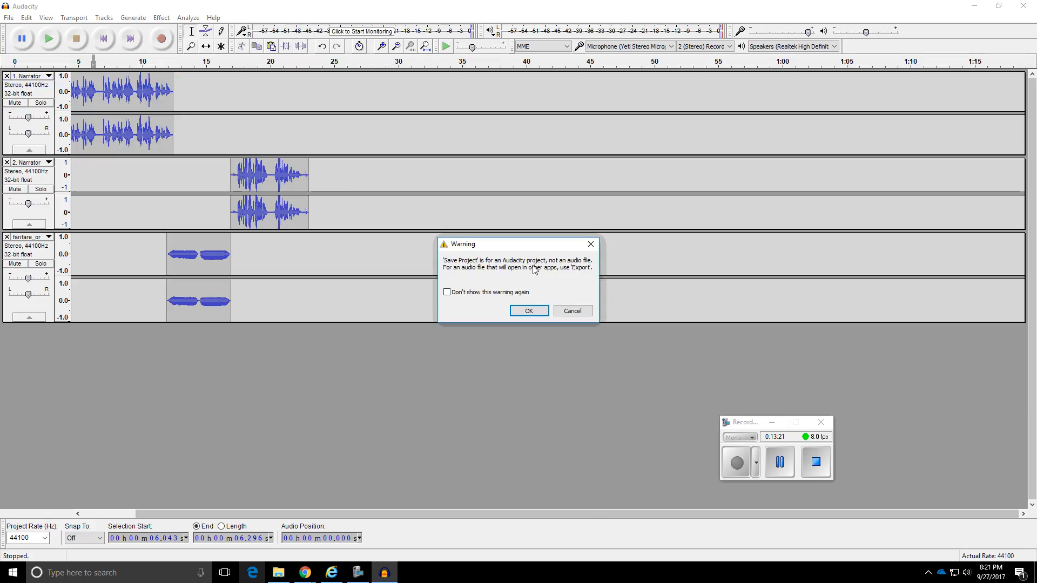
pyautogui.click(585, 245)
pyautogui.click(8, 17)
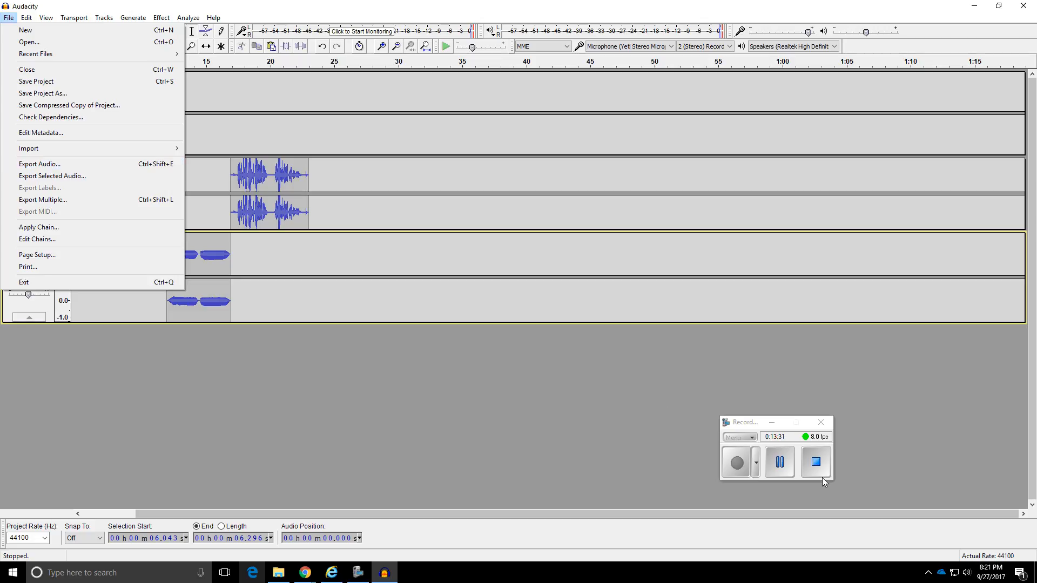
pyautogui.click(434, 386)
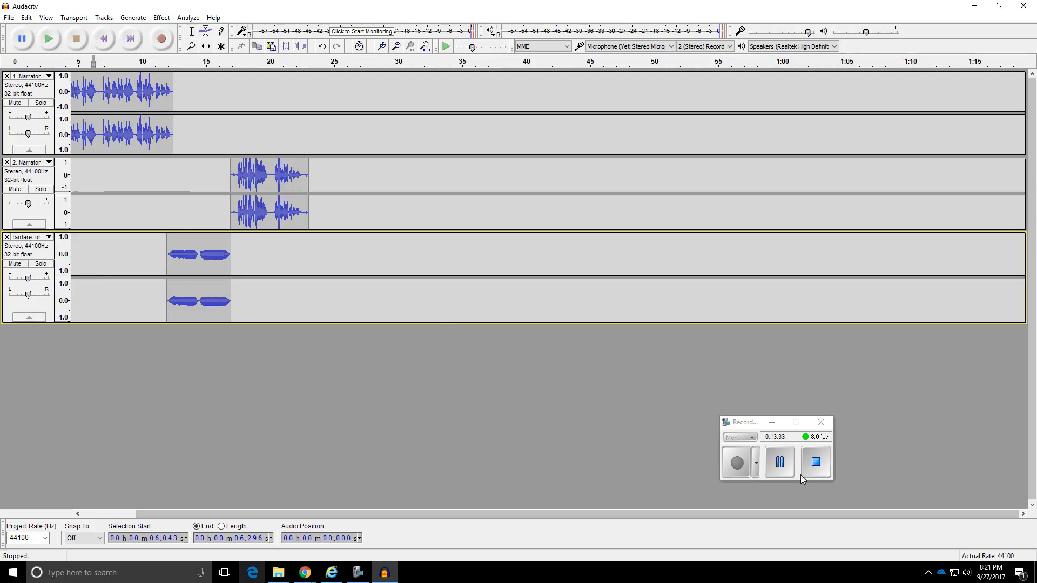